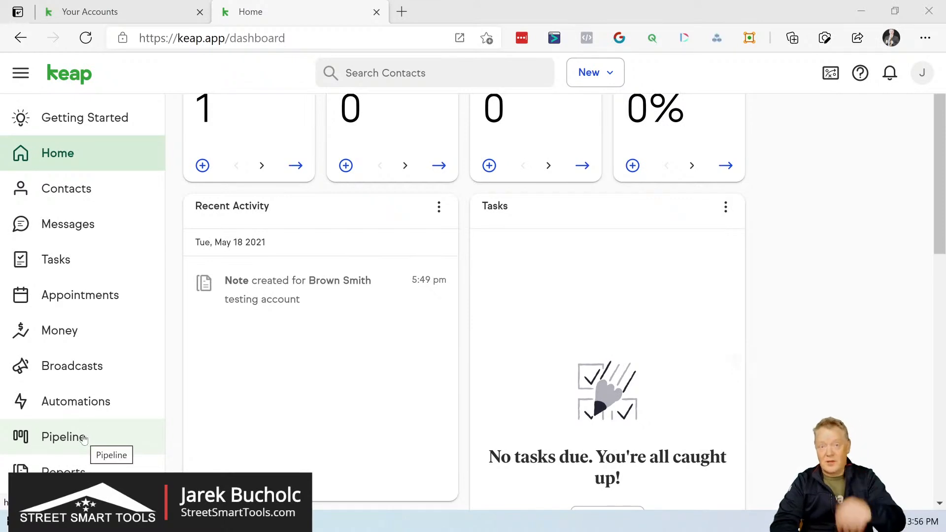
# Step: Start a new pipeline from the Sales pipeline template and name it "Buyers"
pyautogui.click(84, 439)
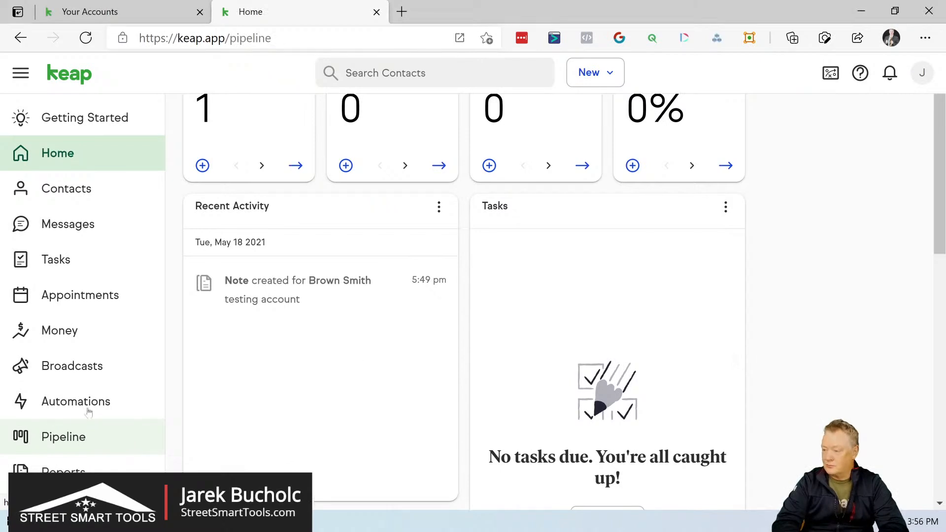
pyautogui.click(58, 439)
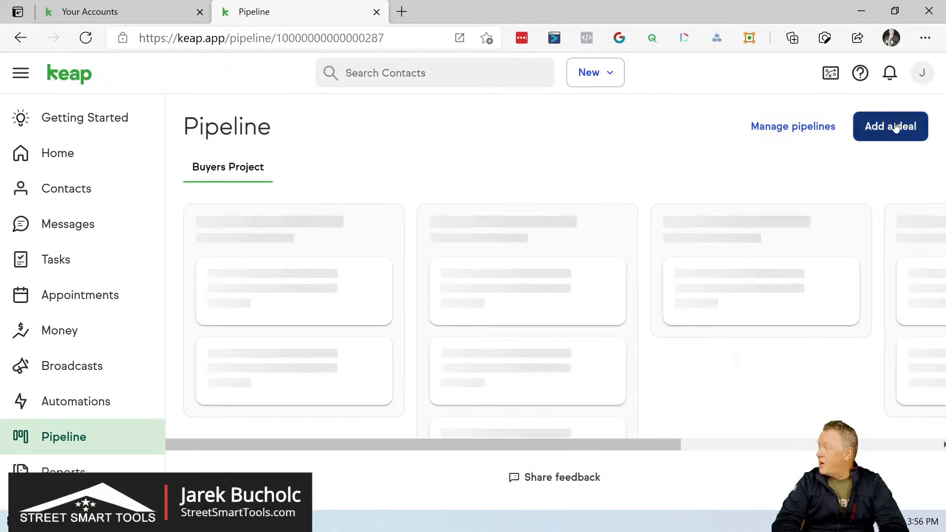
pyautogui.click(812, 128)
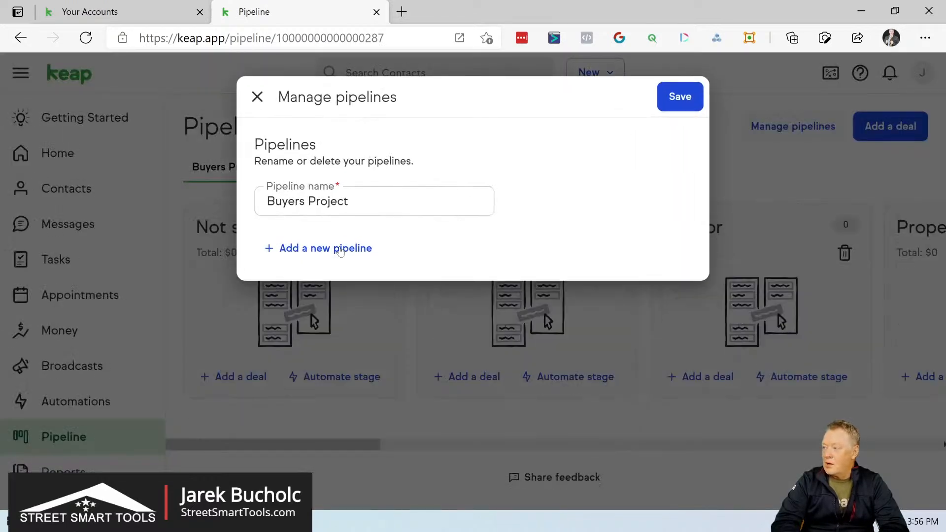
pyautogui.click(333, 249)
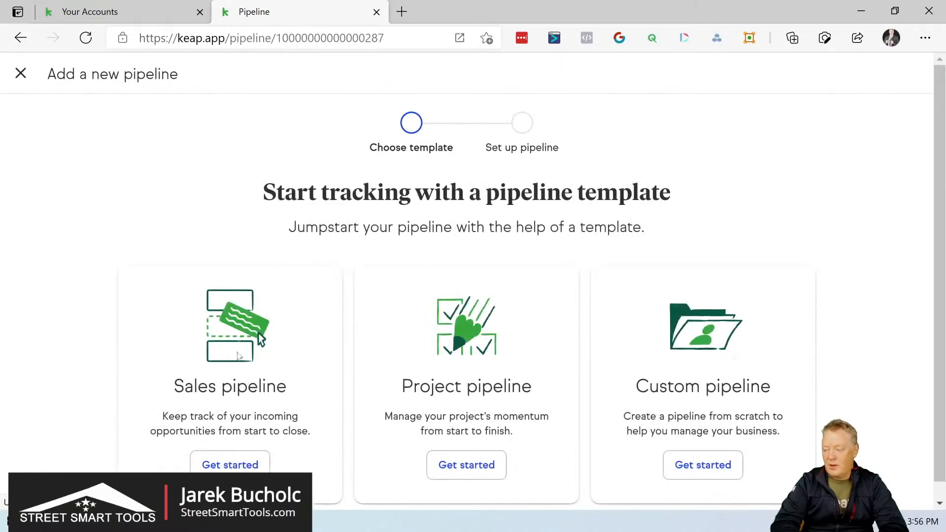
pyautogui.click(222, 467)
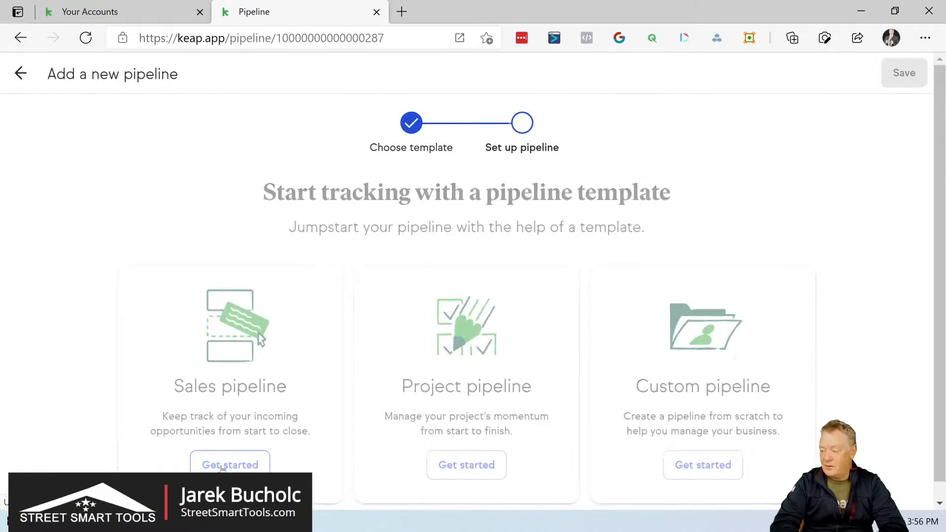
pyautogui.moveTo(381, 294); pyautogui.dragTo(279, 302)
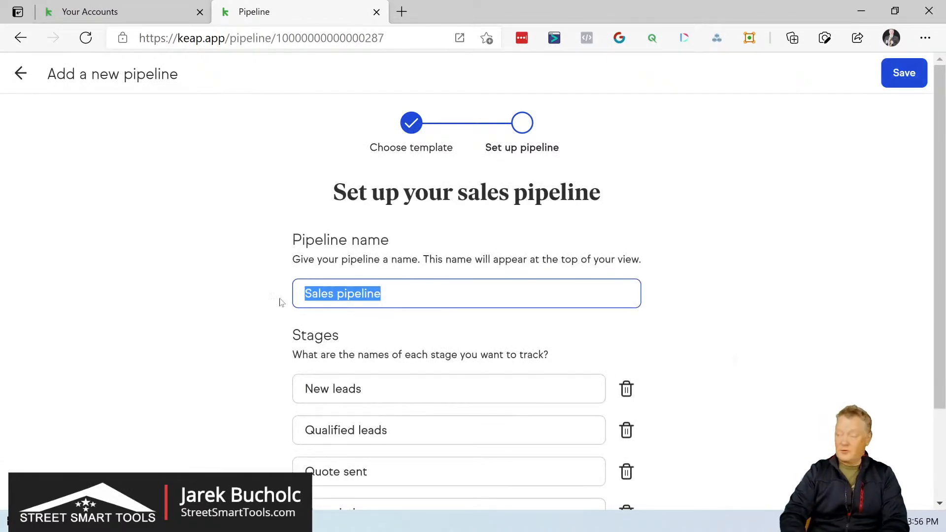
pyautogui.write('Buyers')
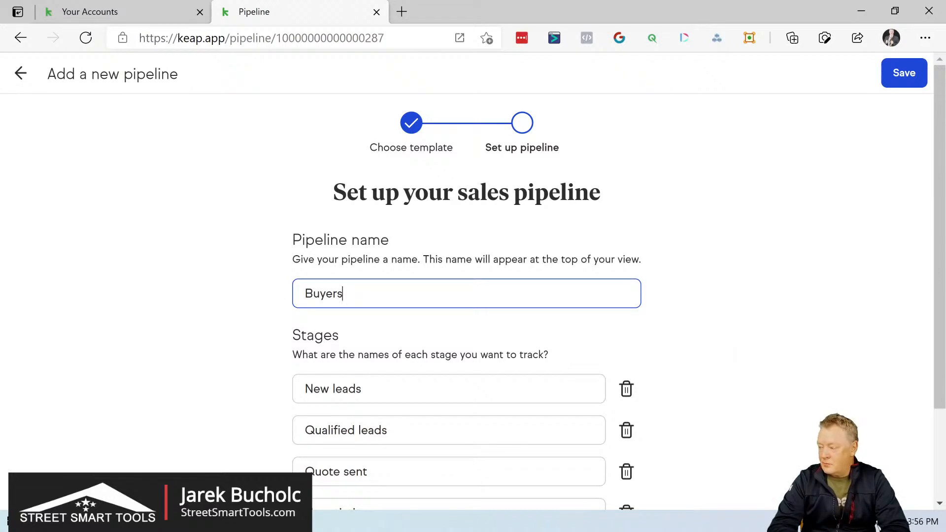
# Step: Rename the first two stages of the Buyers pipeline as "New Leads" and "Verification"
pyautogui.click(334, 388)
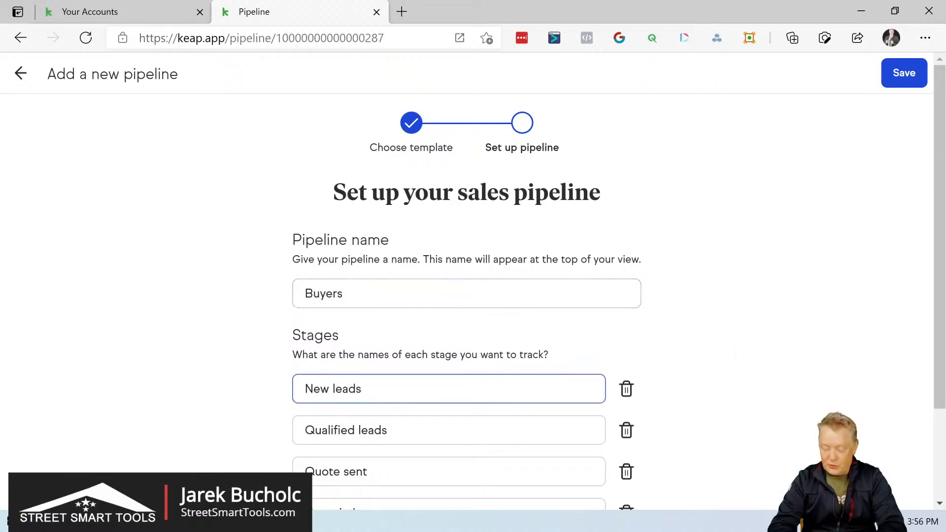
pyautogui.press('Delete')
pyautogui.write('L')
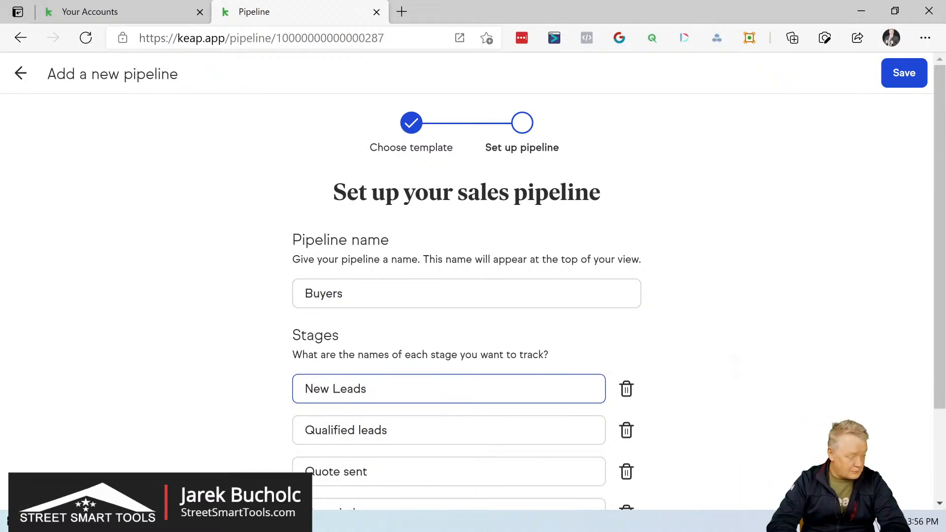
pyautogui.moveTo(392, 431); pyautogui.dragTo(283, 436)
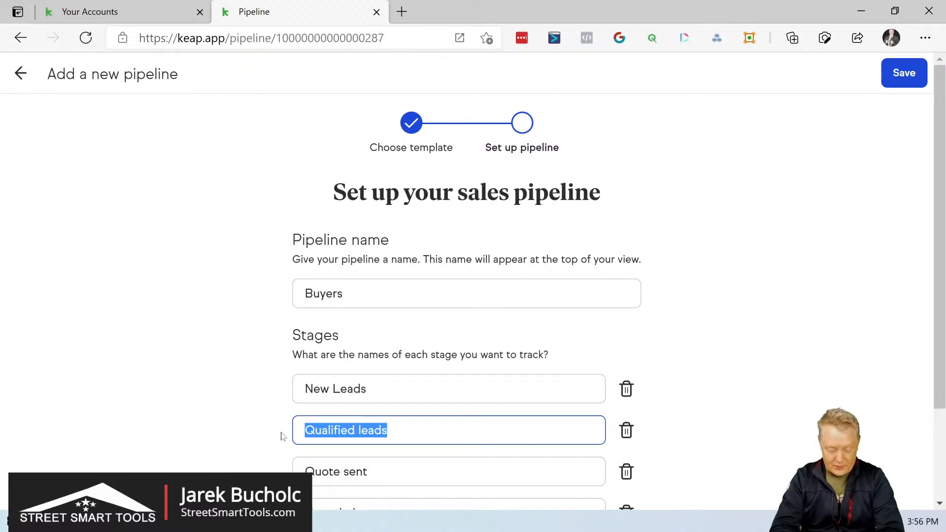
pyautogui.write('Verification')
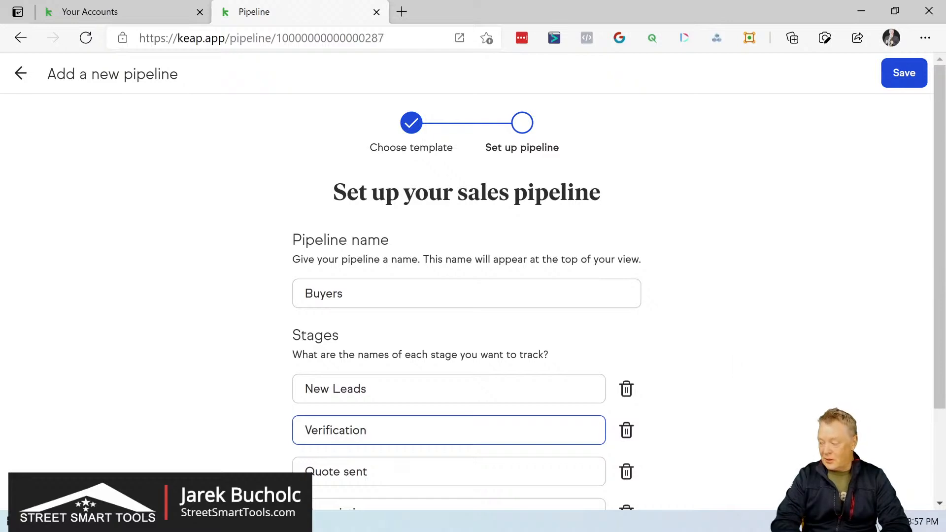
# Step: Rename the third stage, Quote sent, as "A Pre Qualified", correcting any misspelling
pyautogui.press('Tab')
pyautogui.hotkey('shift', 'Left')
pyautogui.hotkey('shift', 'Left')
pyautogui.hotkey('shift', 'Left')
pyautogui.hotkey('shift', 'Left')
pyautogui.hotkey('shift', 'Left')
pyautogui.hotkey('shift', 'Left')
pyautogui.hotkey('shift', 'Left')
pyautogui.hotkey('shift', 'Left')
pyautogui.hotkey('shift', 'Left')
pyautogui.hotkey('shift', 'Left')
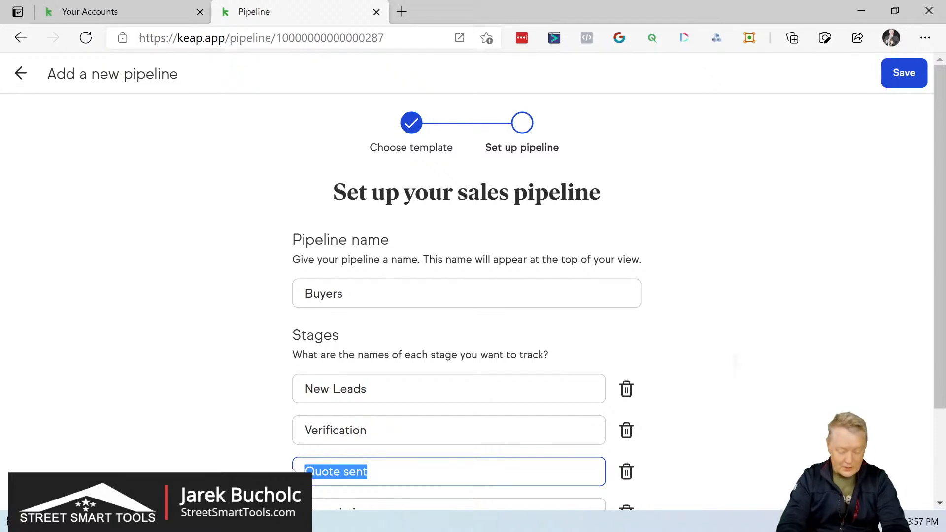
pyautogui.write('A')
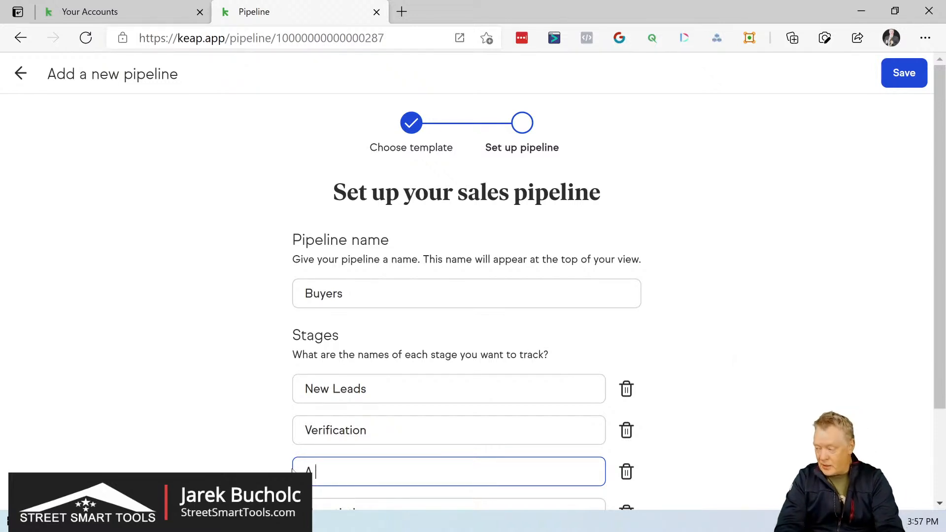
pyautogui.write(' Pre')
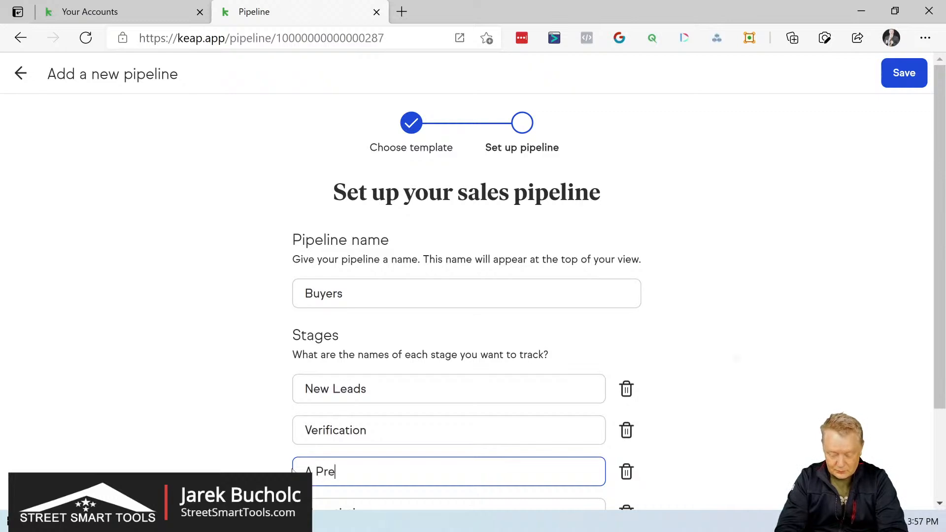
pyautogui.write('qulified')
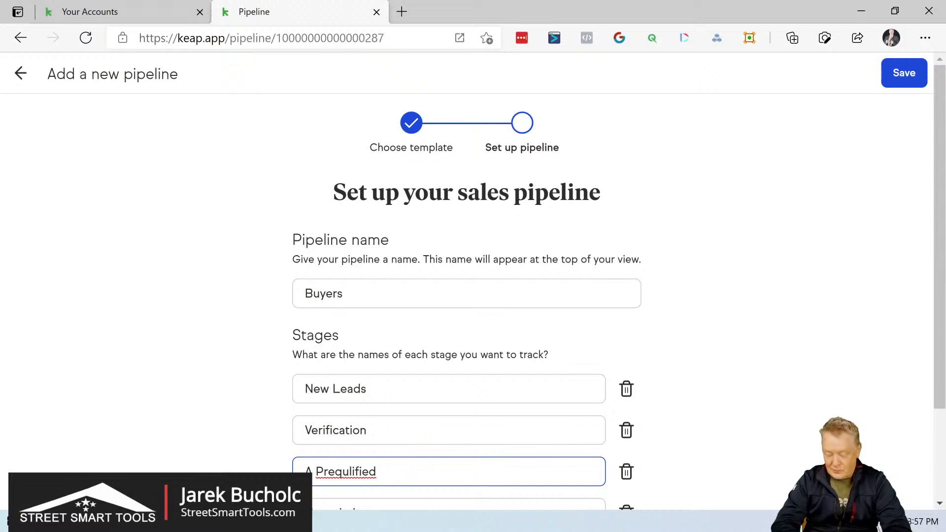
pyautogui.press('Right')
pyautogui.press('BackSpace')
pyautogui.write('G')
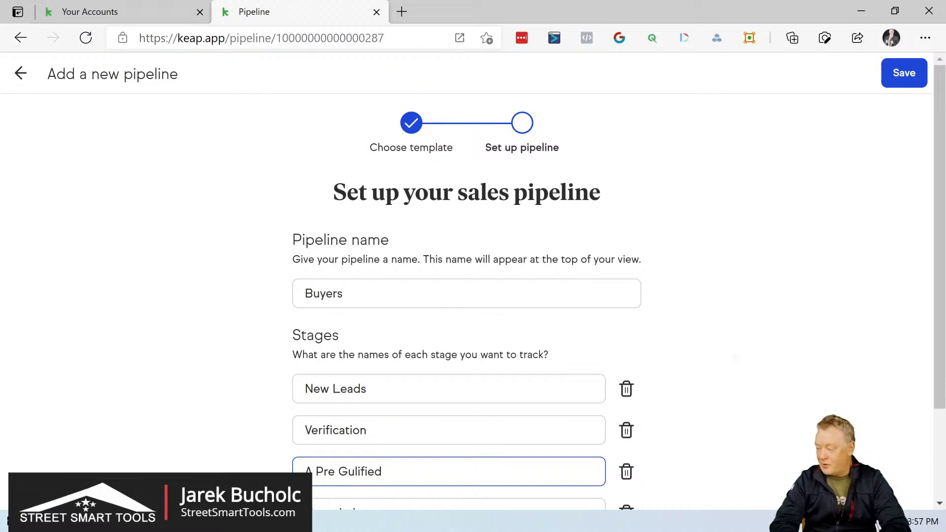
pyautogui.press('BackSpace')
pyautogui.write('Q')
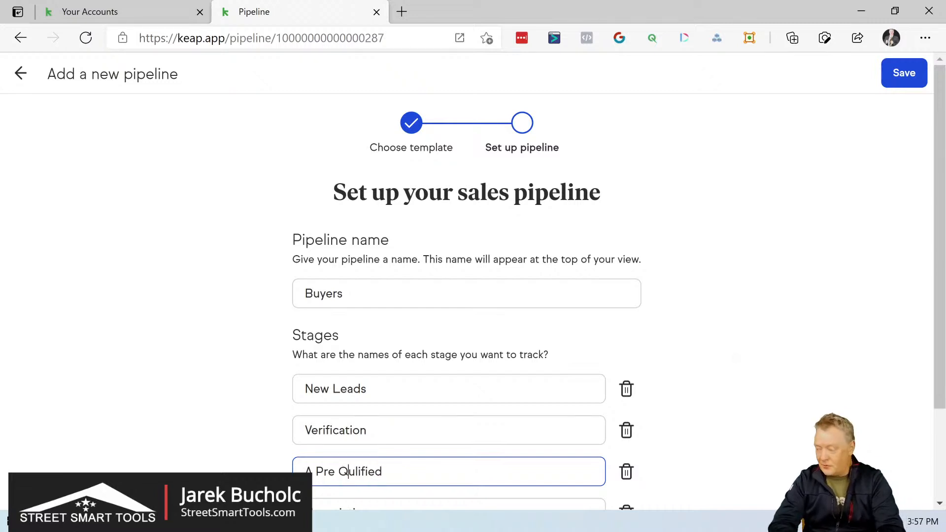
pyautogui.scroll(-2, 381, 401)
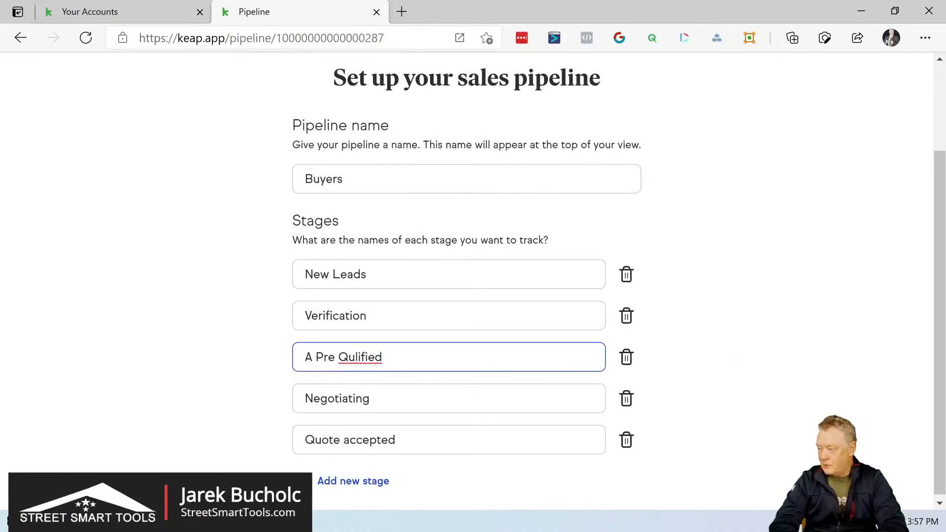
pyautogui.doubleClick(365, 357)
pyautogui.rightClick(367, 356)
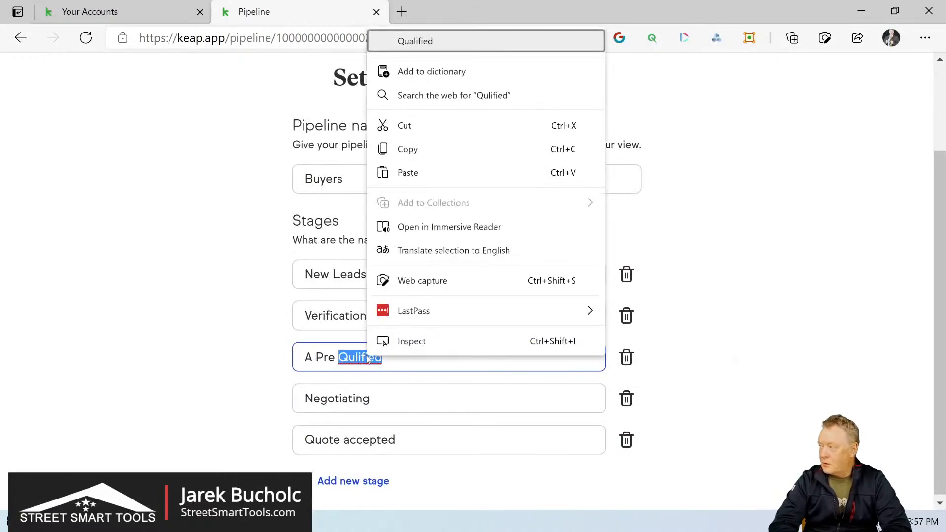
pyautogui.click(470, 44)
# Step: Rename the fourth stage, Negotiating, as "Documentations"
pyautogui.moveTo(370, 399); pyautogui.dragTo(271, 408)
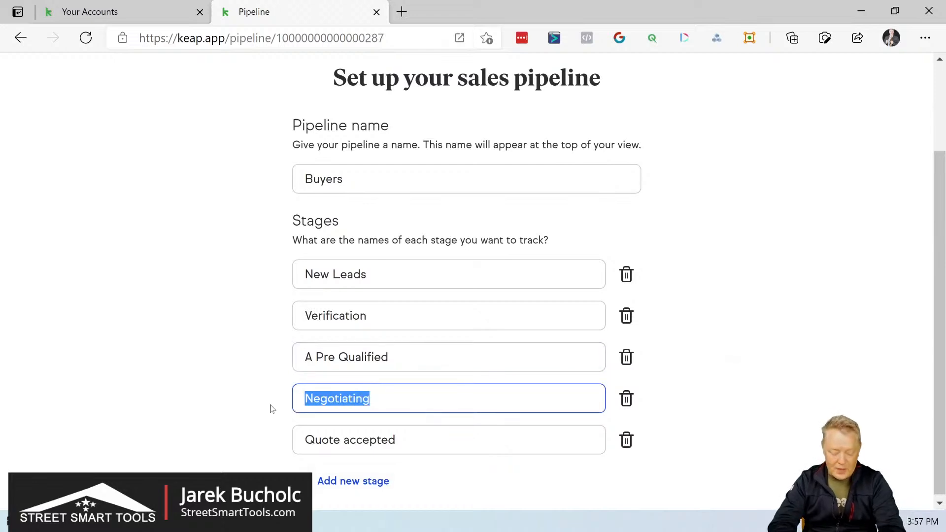
pyautogui.write('Do')
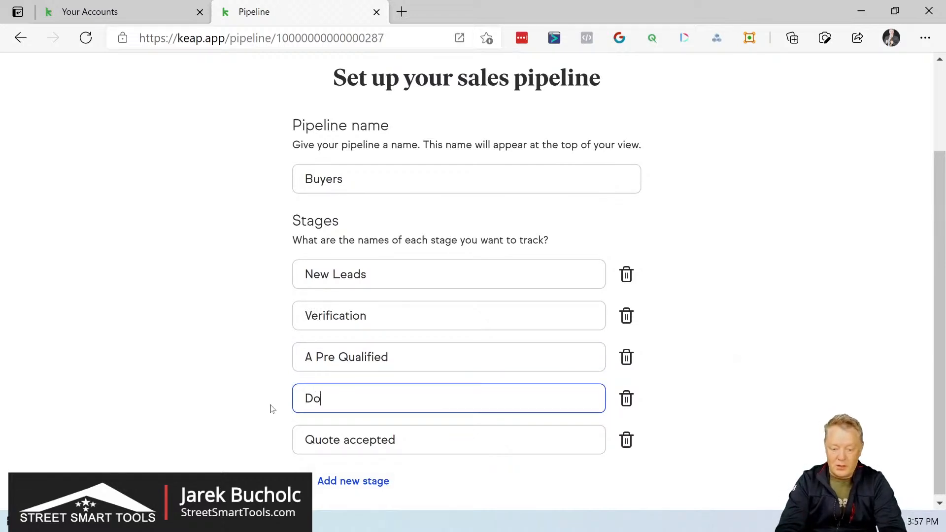
pyautogui.write('cu')
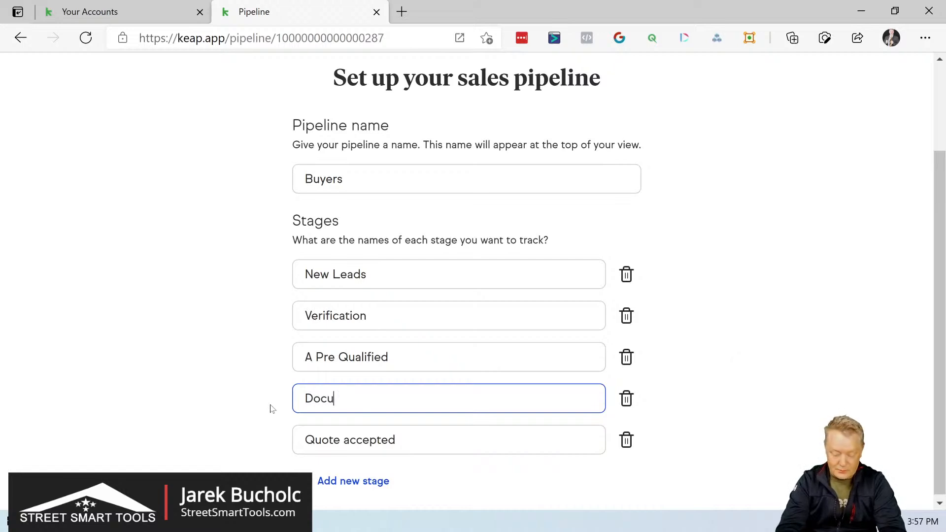
pyautogui.write('mentation')
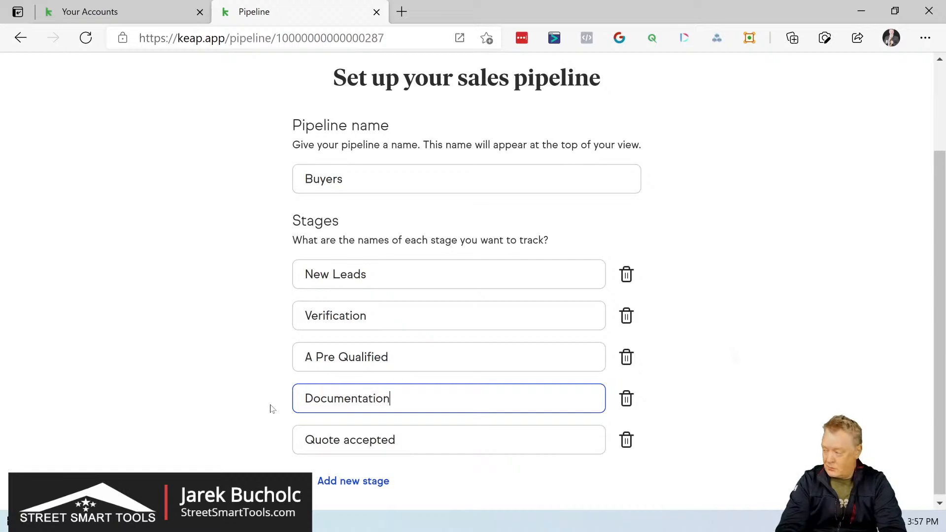
pyautogui.write('s')
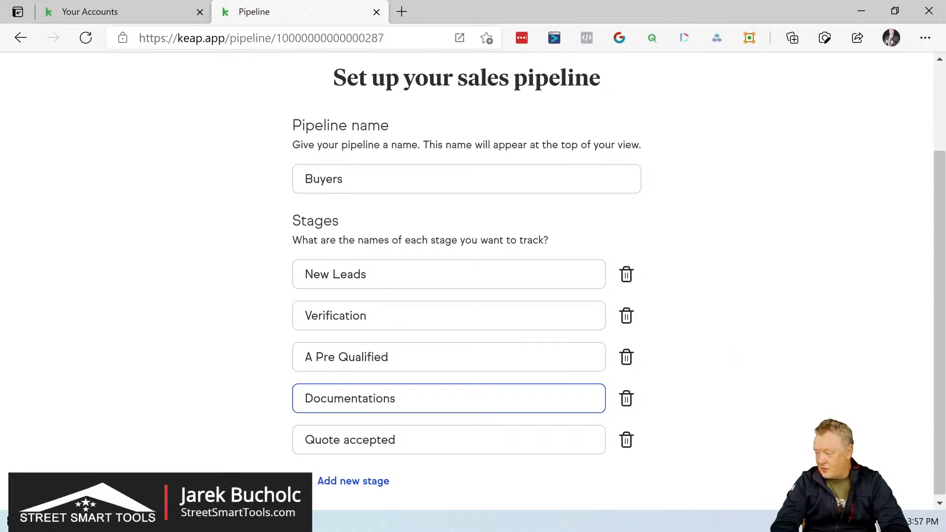
# Step: Rename the fifth stage, Quote accepted, as "Doc Verification"
pyautogui.press('Tab')
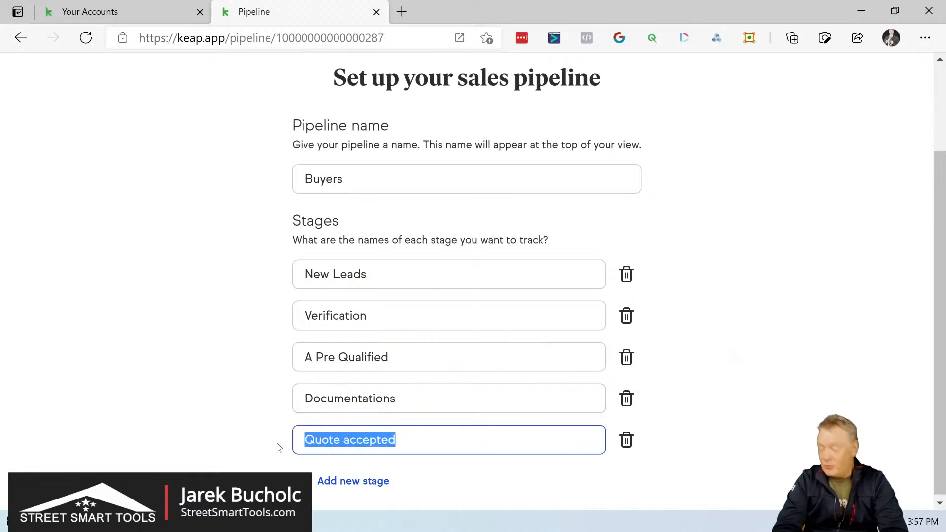
pyautogui.write('Do')
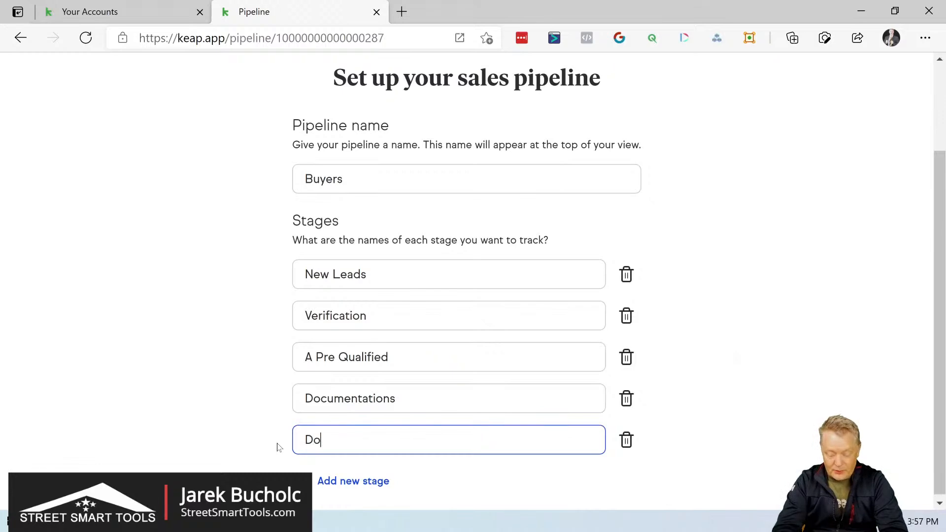
pyautogui.write('c V')
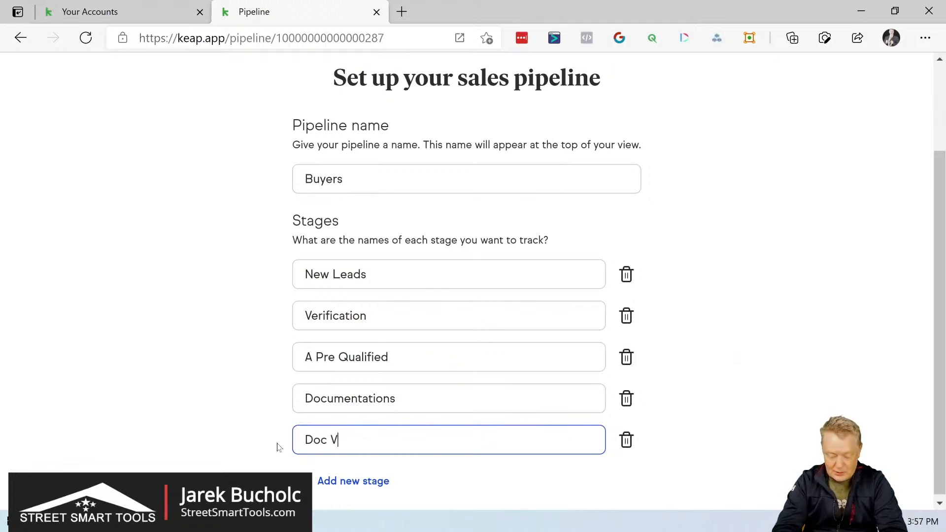
pyautogui.write('erification')
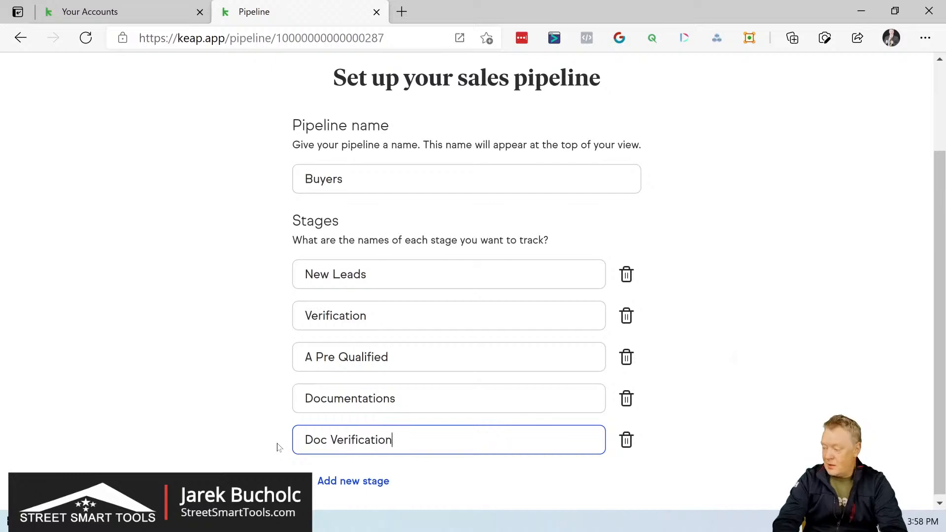
# Step: Add a sixth stage after Doc Verification and name it "Closing"
pyautogui.click(338, 483)
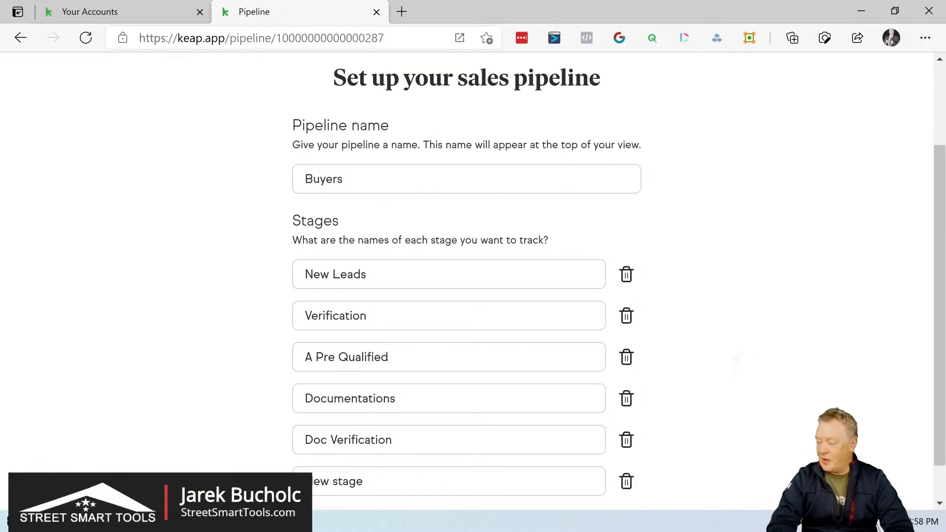
pyautogui.moveTo(370, 482); pyautogui.dragTo(301, 482)
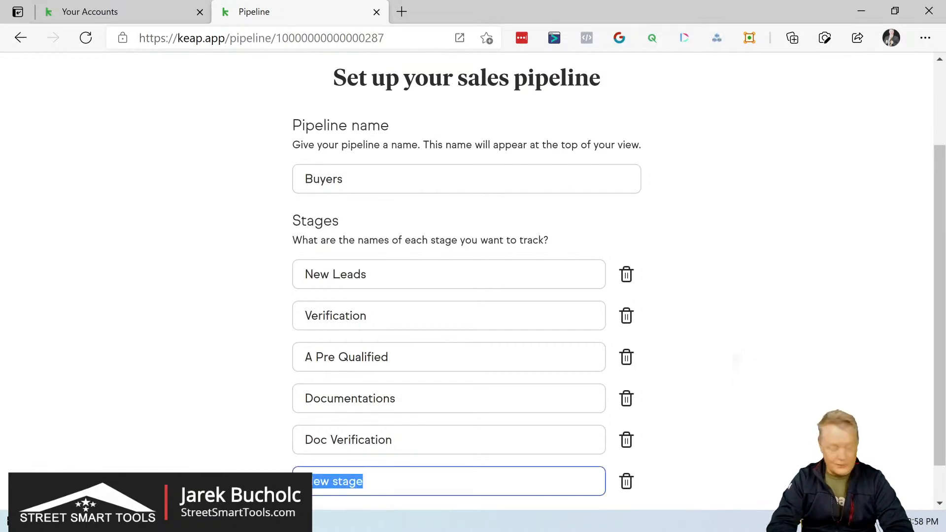
pyautogui.write('C')
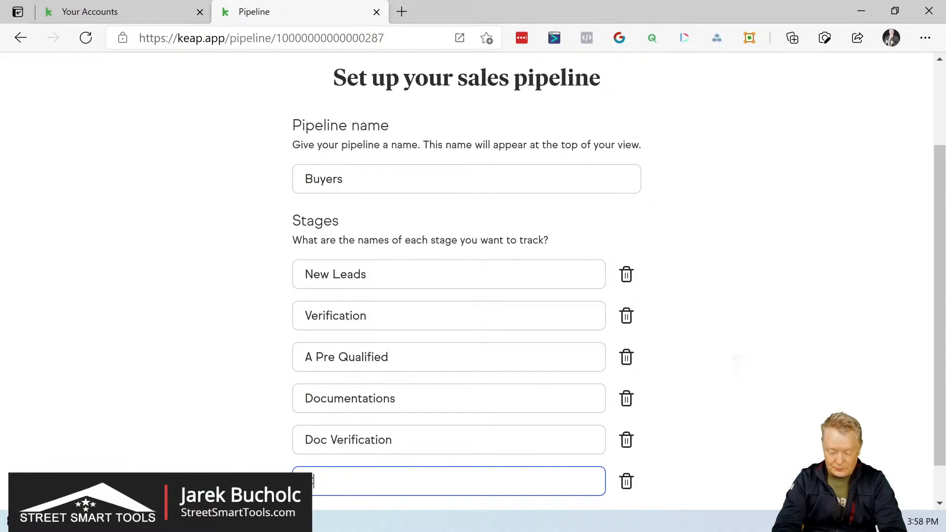
pyautogui.write('losing')
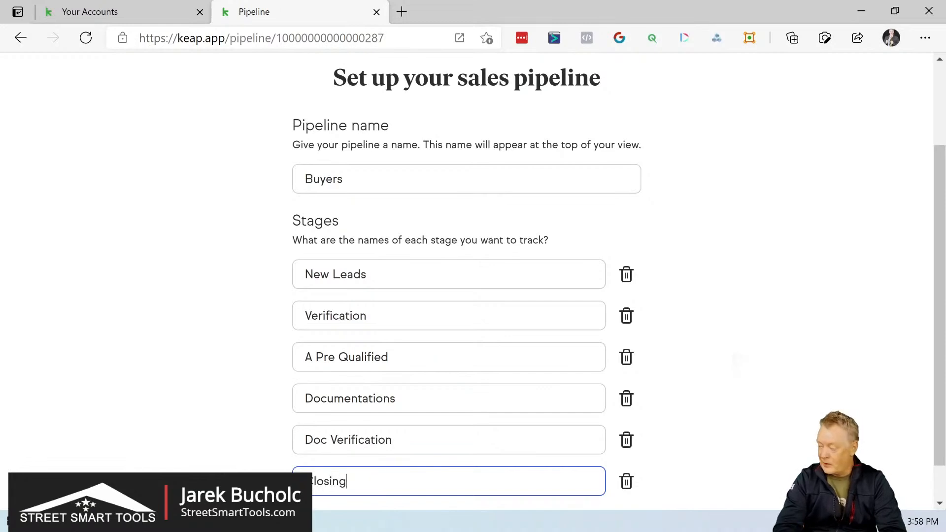
# Step: Add a seventh stage after Closing and name it "Won"
pyautogui.scroll(-1, 349, 483)
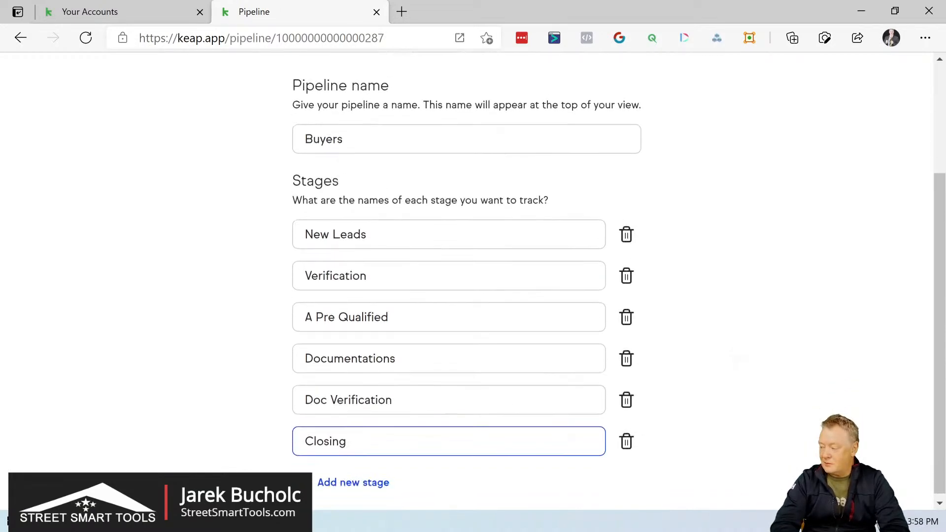
pyautogui.click(349, 481)
pyautogui.hotkey('ctrl', 'a')
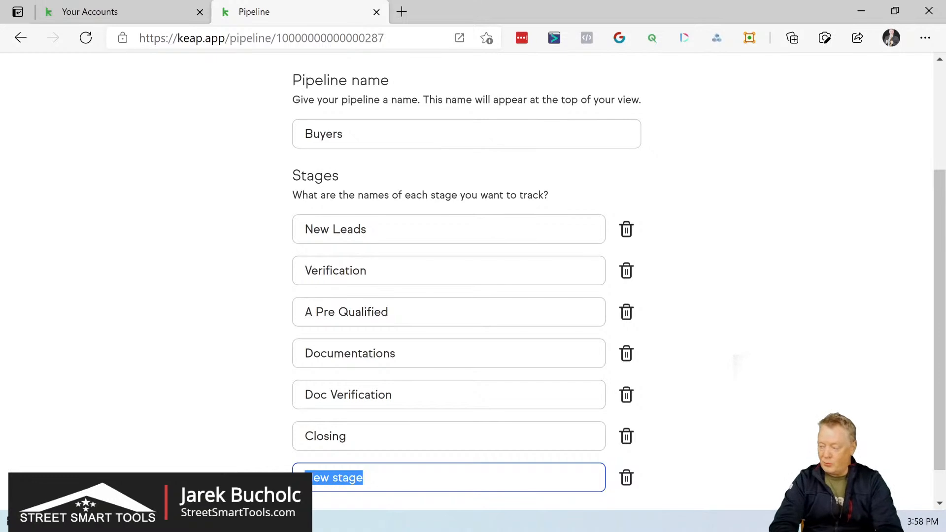
pyautogui.write('Won')
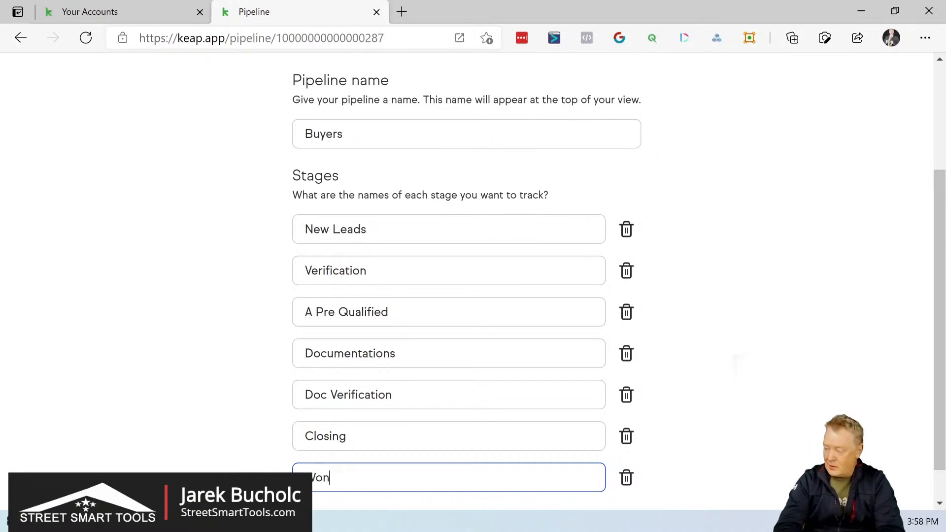
# Step: Save the new Buyers pipeline, reorder it above Buyers Project in the pipeline list and save the order
pyautogui.scroll(-1, 352, 456)
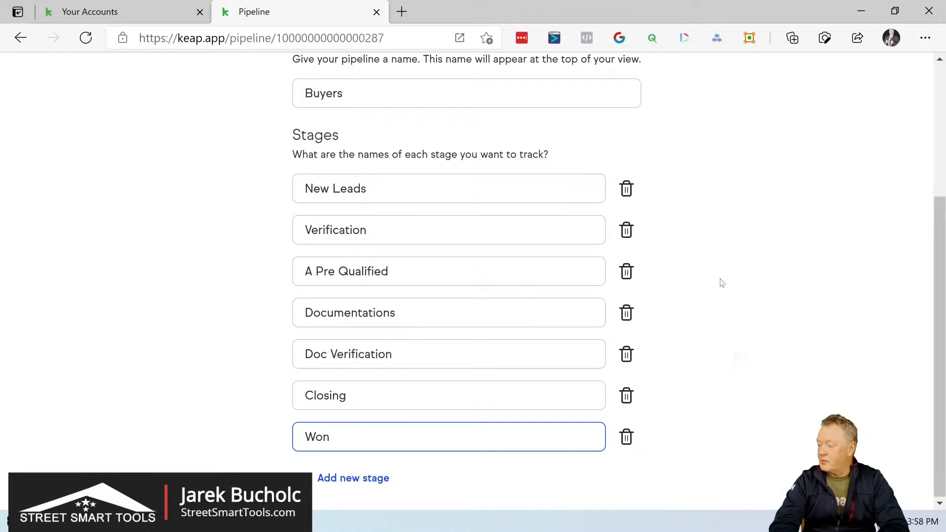
pyautogui.scroll(1, 722, 283)
pyautogui.scroll(3, 722, 283)
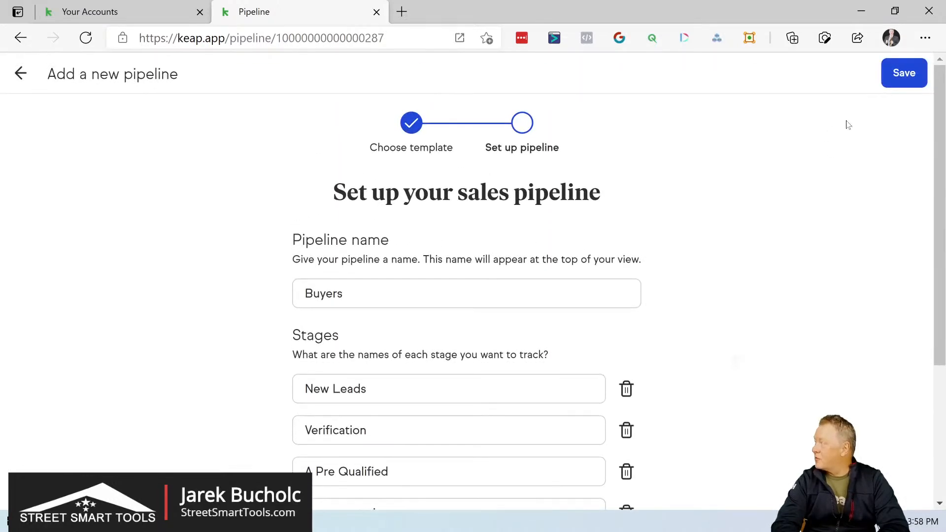
pyautogui.click(904, 74)
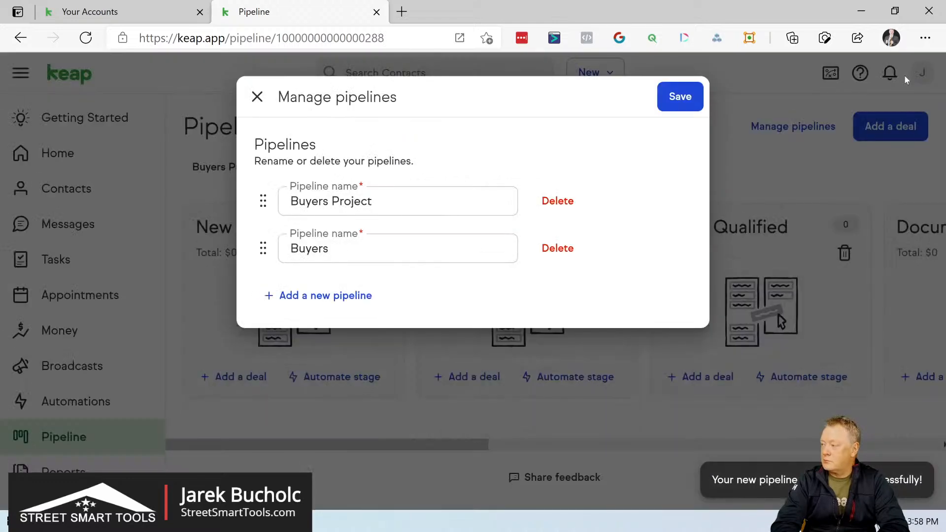
pyautogui.moveTo(266, 250); pyautogui.dragTo(264, 194)
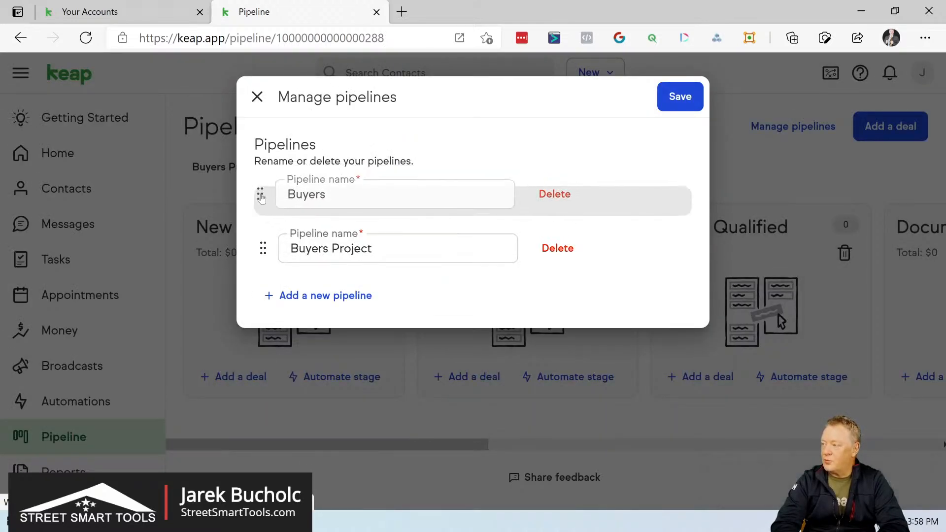
pyautogui.click(686, 96)
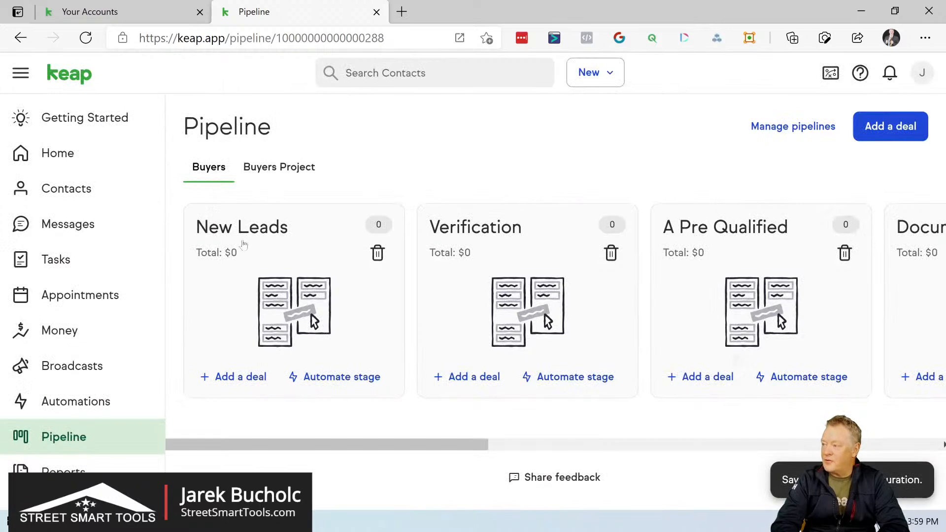
# Step: Add a stage named "Lost" after Won in the Buyers pipeline and save it
pyautogui.hscroll(9, 324, 269)
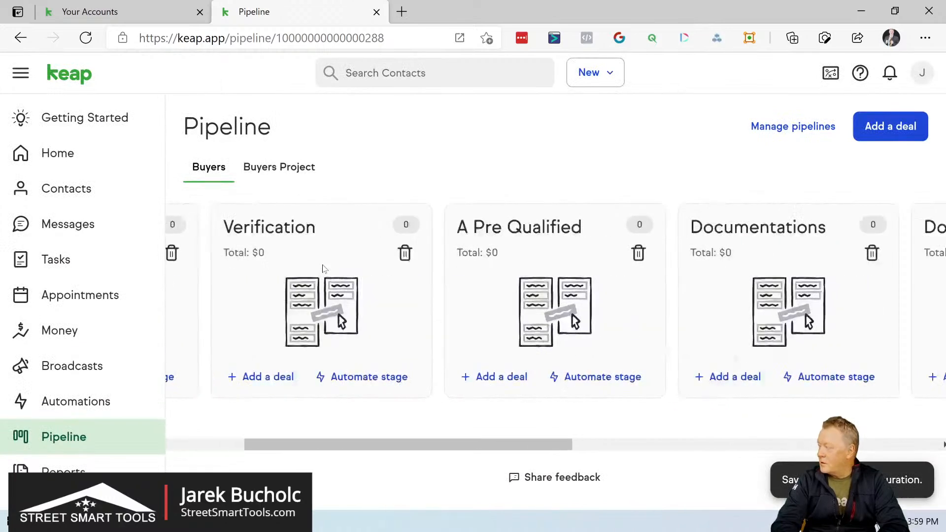
pyautogui.hscroll(13, 324, 269)
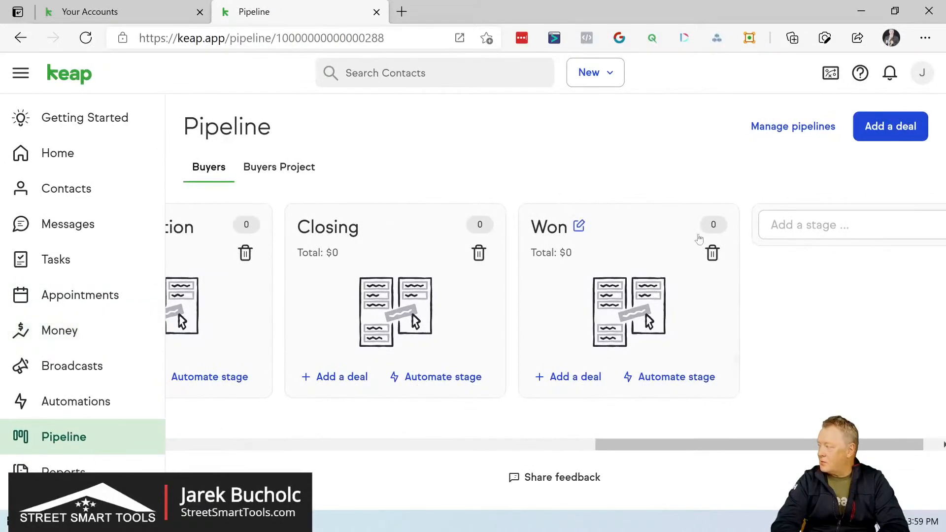
pyautogui.click(838, 226)
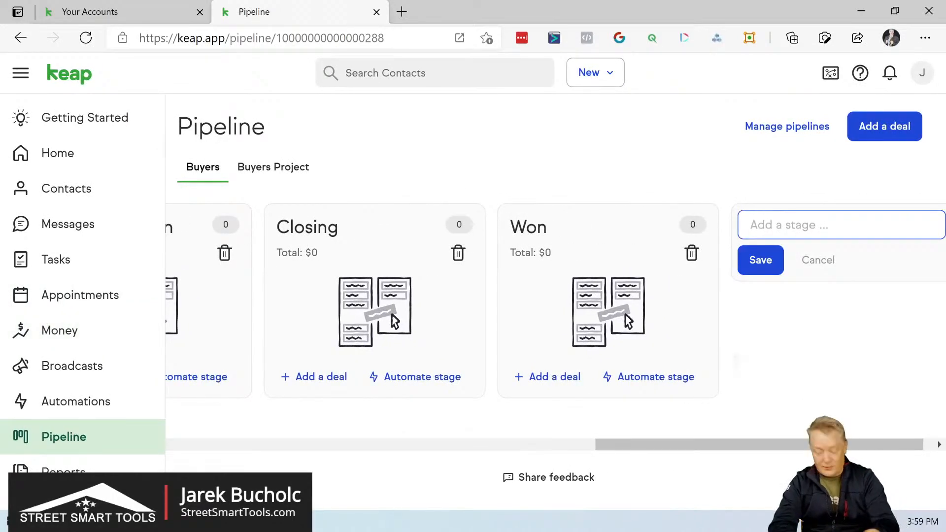
pyautogui.write('Los')
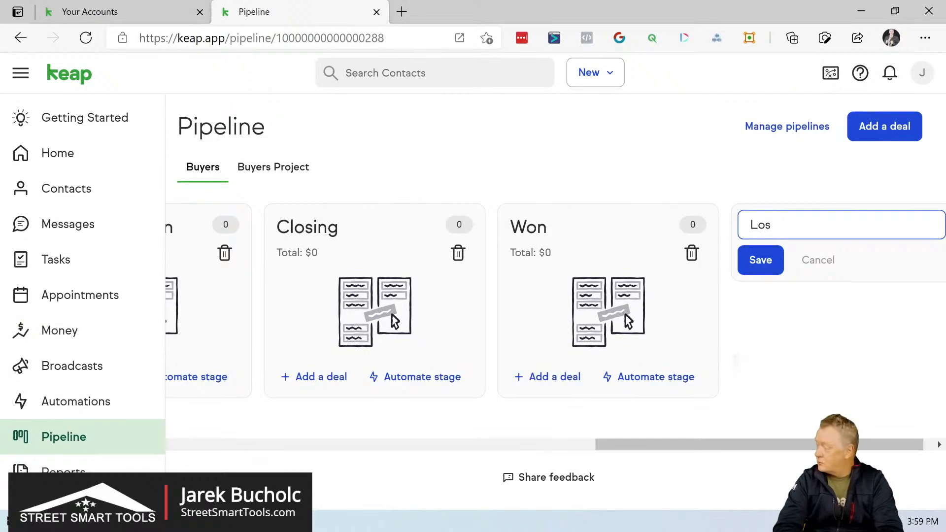
pyautogui.write('t')
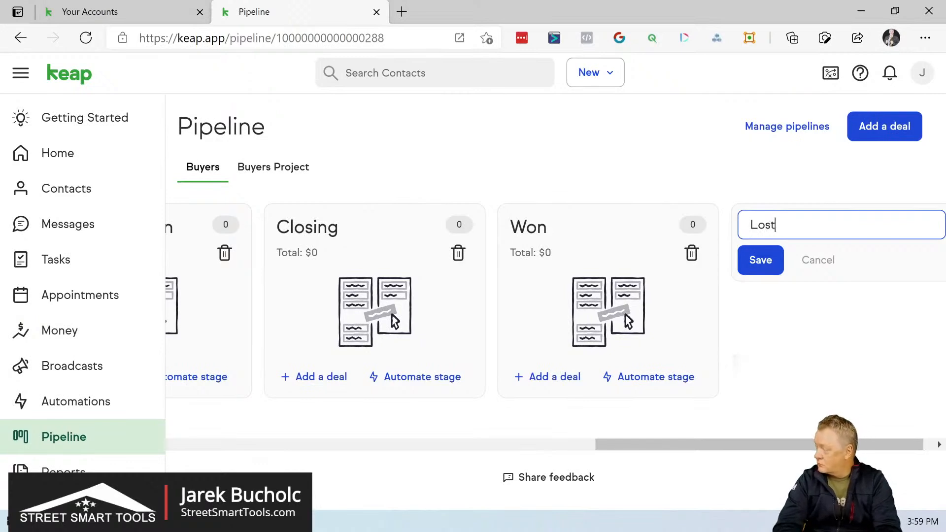
pyautogui.click(772, 266)
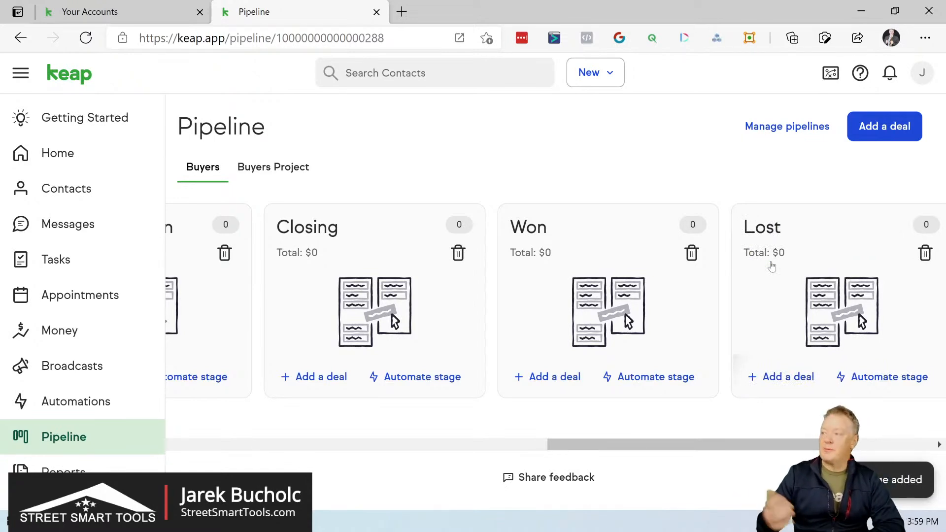
# Step: Review the stages of the Buyers pipeline from New Leads through Lost
pyautogui.hscroll(-2, 734, 253)
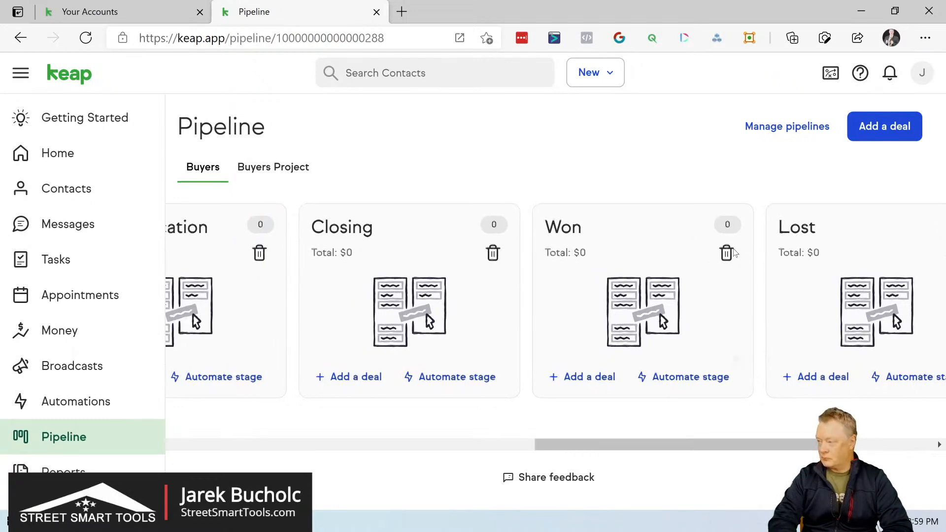
pyautogui.hscroll(-10, 734, 253)
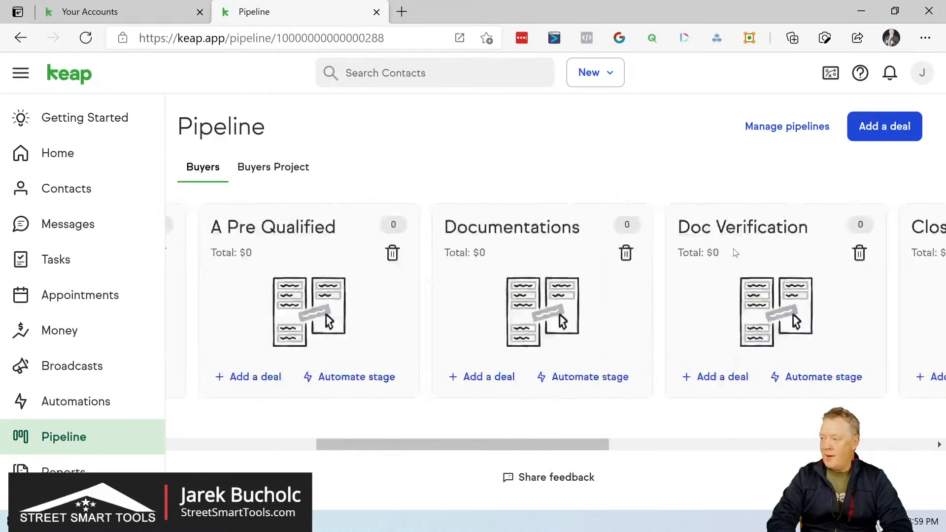
pyautogui.hscroll(-8, 735, 253)
pyautogui.hscroll(-2, 736, 253)
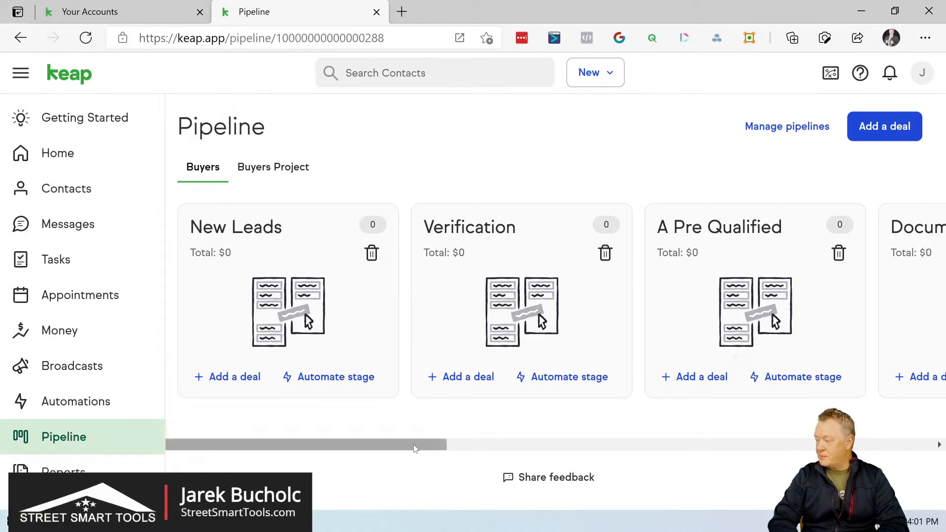
pyautogui.moveTo(414, 447); pyautogui.dragTo(490, 438)
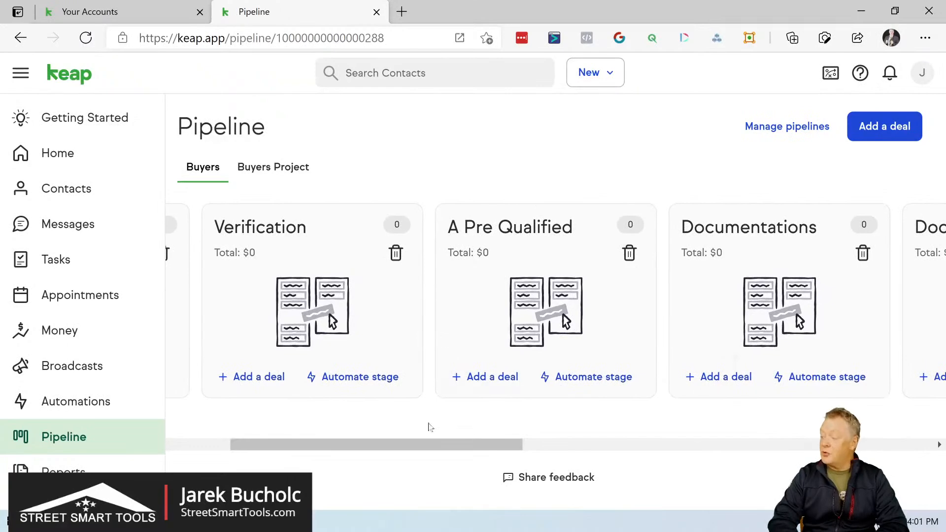
pyautogui.moveTo(433, 451); pyautogui.dragTo(646, 409)
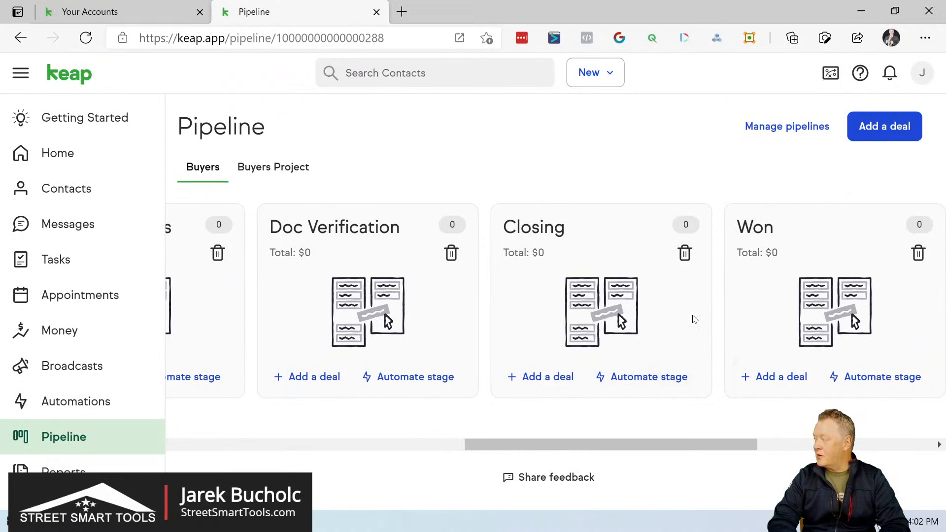
pyautogui.hscroll(2, 695, 319)
pyautogui.hscroll(3, 694, 319)
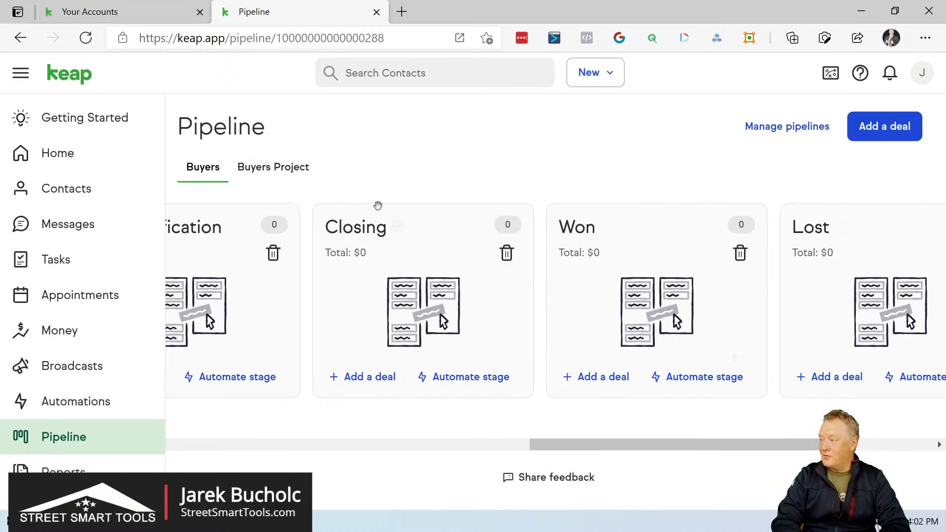
# Step: Try moving the Closing stage behind Won and return it to its place before Won
pyautogui.moveTo(508, 223); pyautogui.dragTo(518, 226)
pyautogui.moveTo(440, 220); pyautogui.dragTo(694, 206)
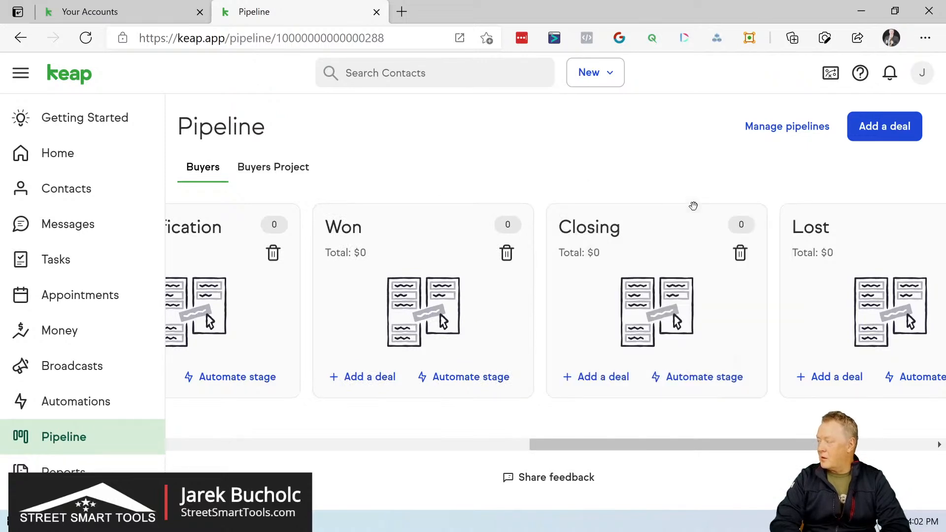
pyautogui.moveTo(633, 226); pyautogui.dragTo(426, 214)
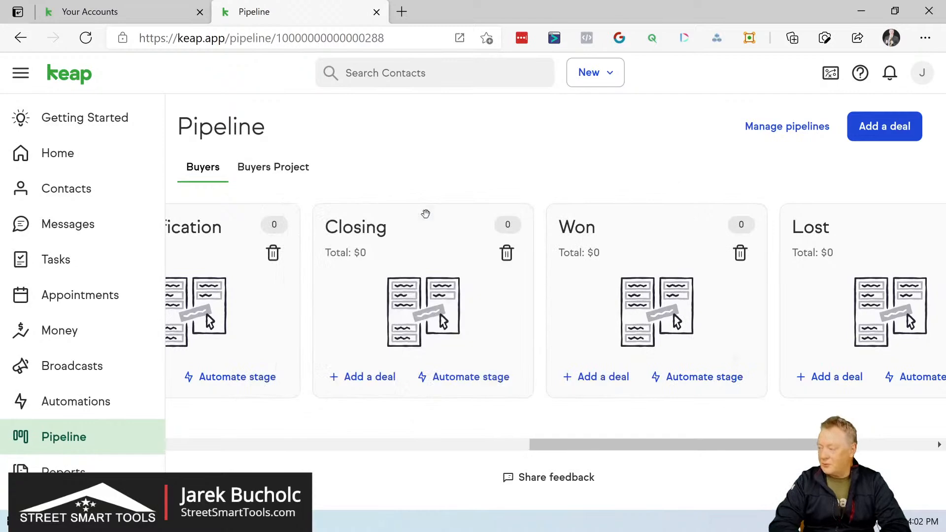
# Step: Start a new deal in the New Leads stage and assign the existing contact to it
pyautogui.hscroll(-10, 426, 213)
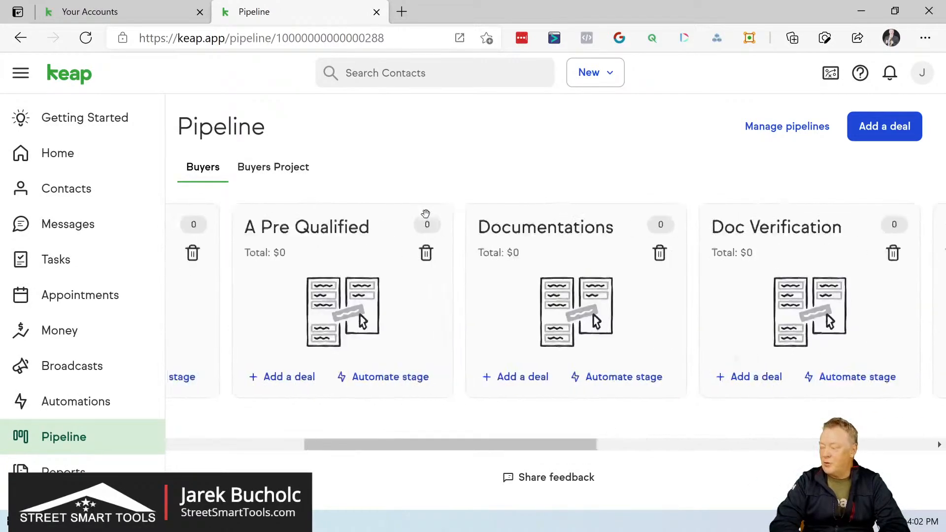
pyautogui.hscroll(-6, 426, 214)
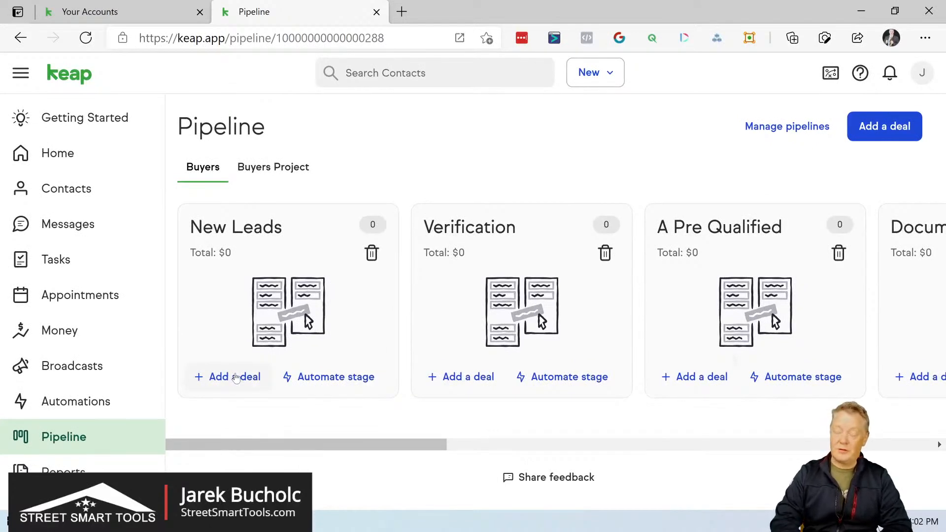
pyautogui.click(236, 378)
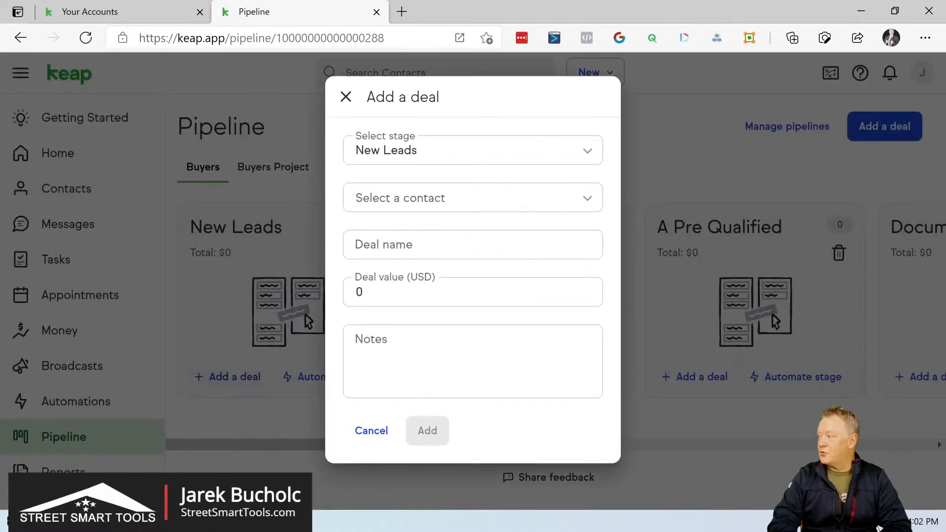
pyautogui.click(443, 150)
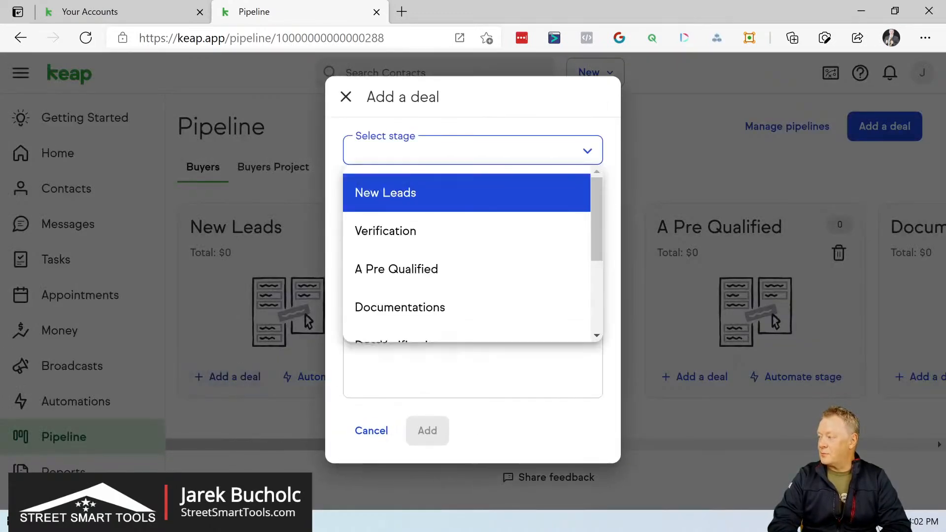
pyautogui.click(565, 127)
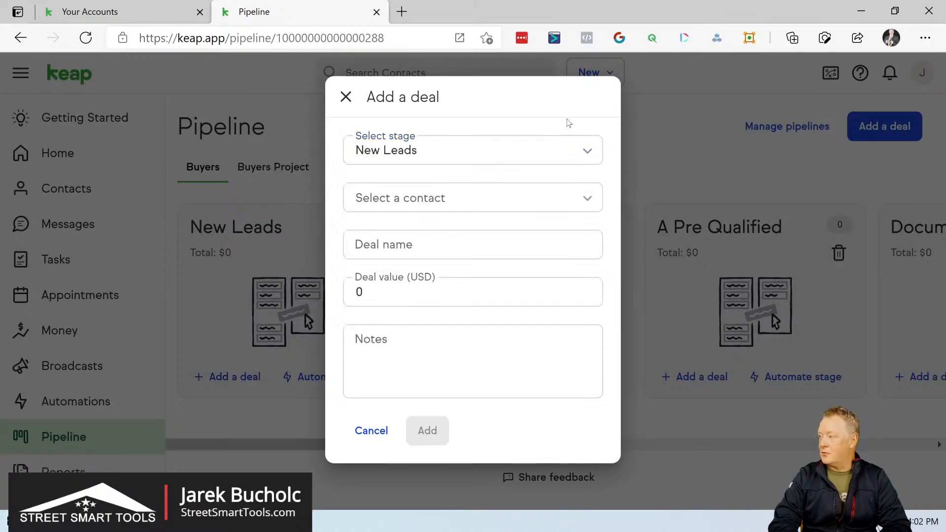
pyautogui.click(389, 197)
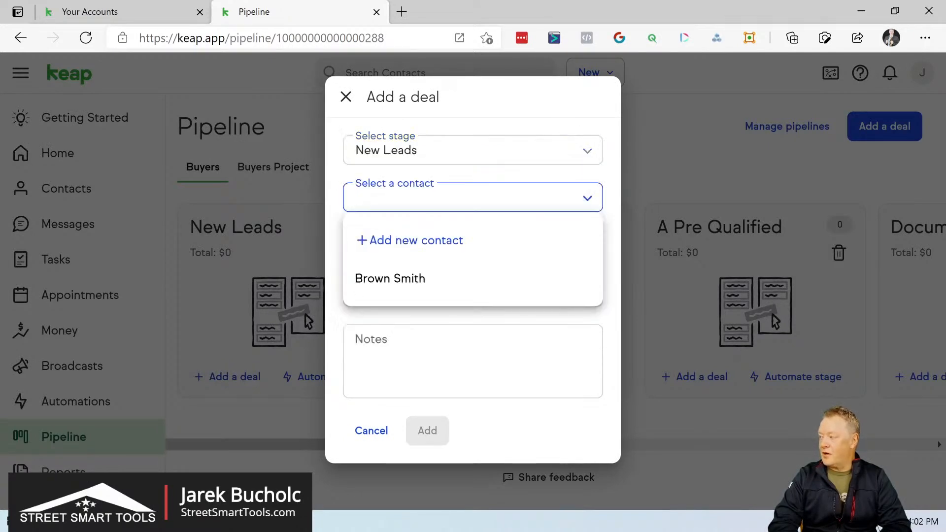
pyautogui.click(389, 280)
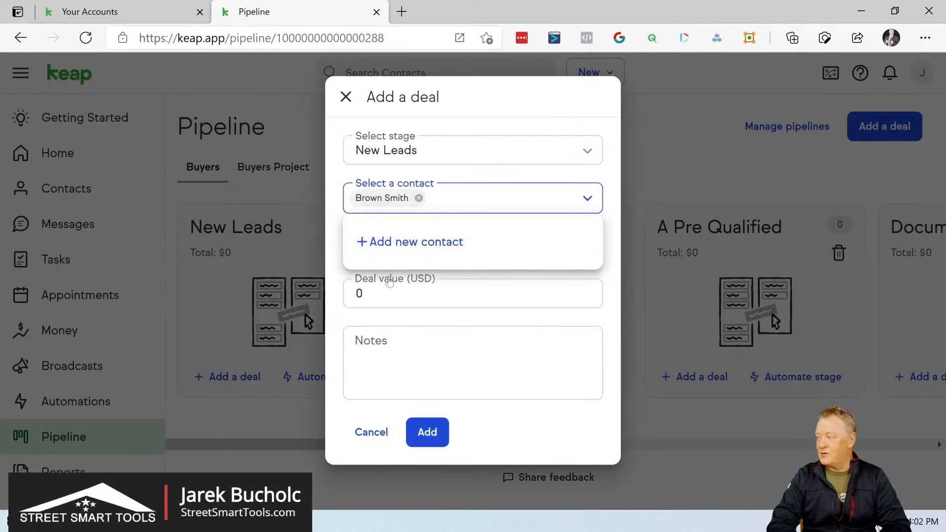
pyautogui.click(508, 169)
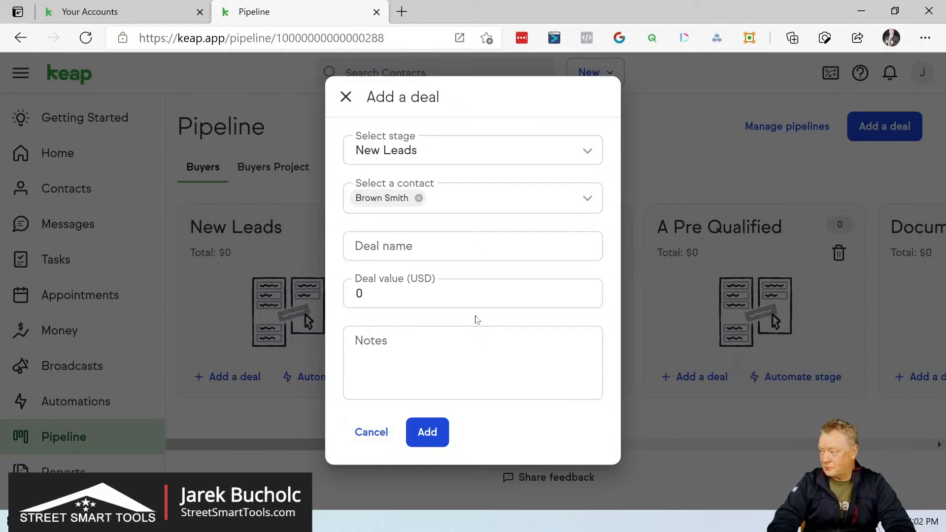
# Step: Set the deal value to 1000 USD and name the deal "Sample deal"
pyautogui.doubleClick(361, 293)
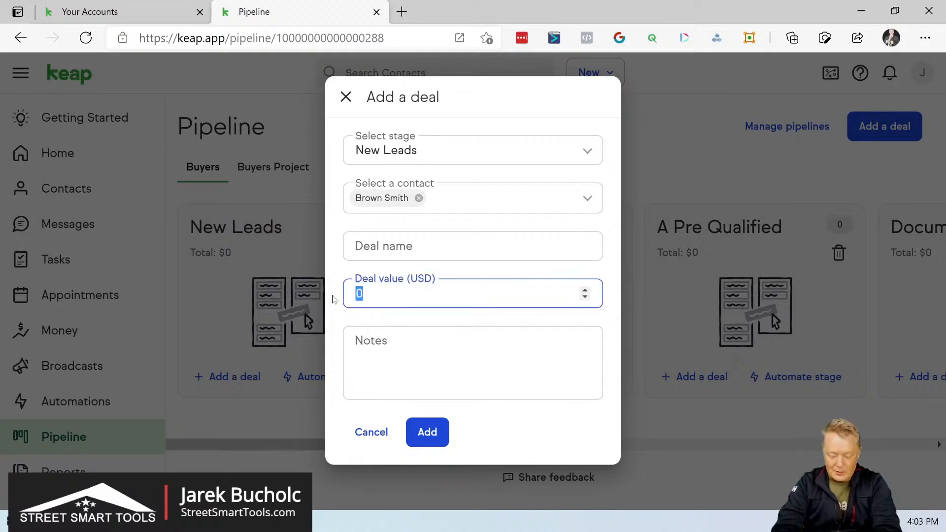
pyautogui.write('1000')
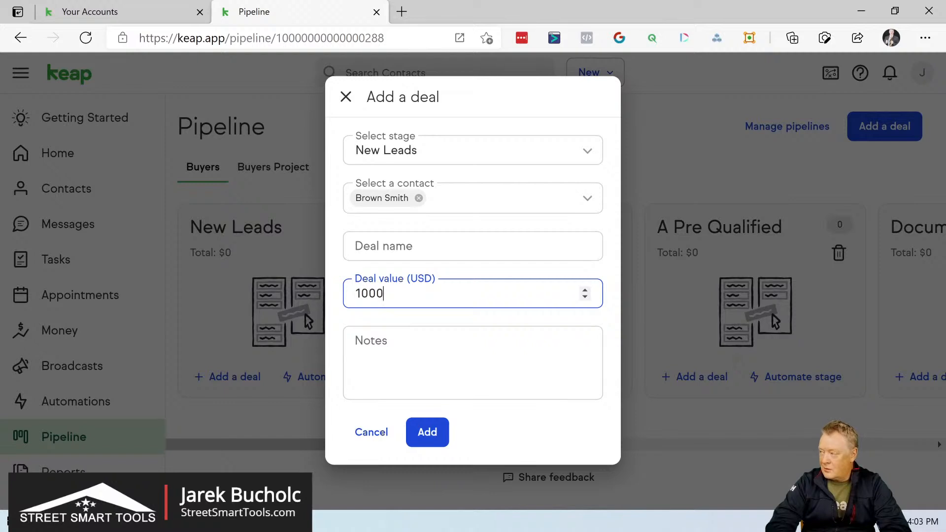
pyautogui.press('Tab')
pyautogui.hotkey('shift', 'Tab')
pyautogui.hotkey('shift', 'Tab')
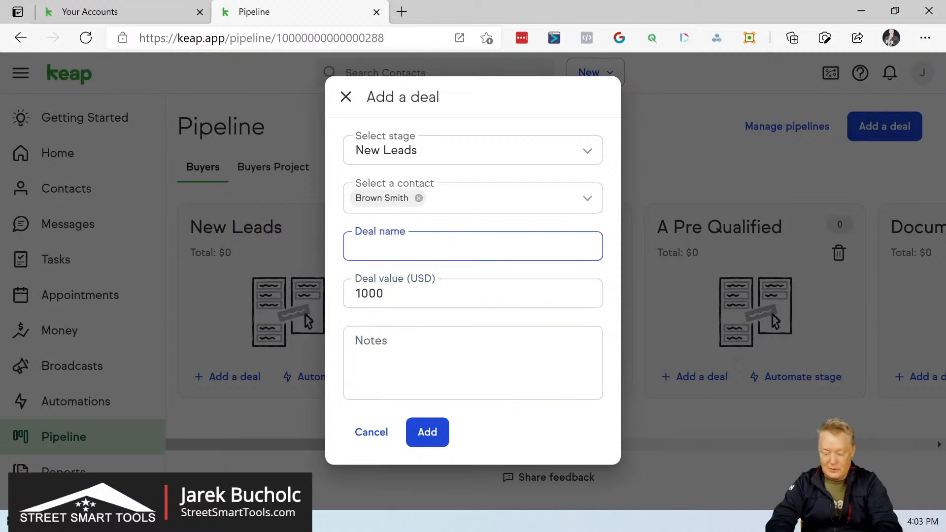
pyautogui.write('Samp')
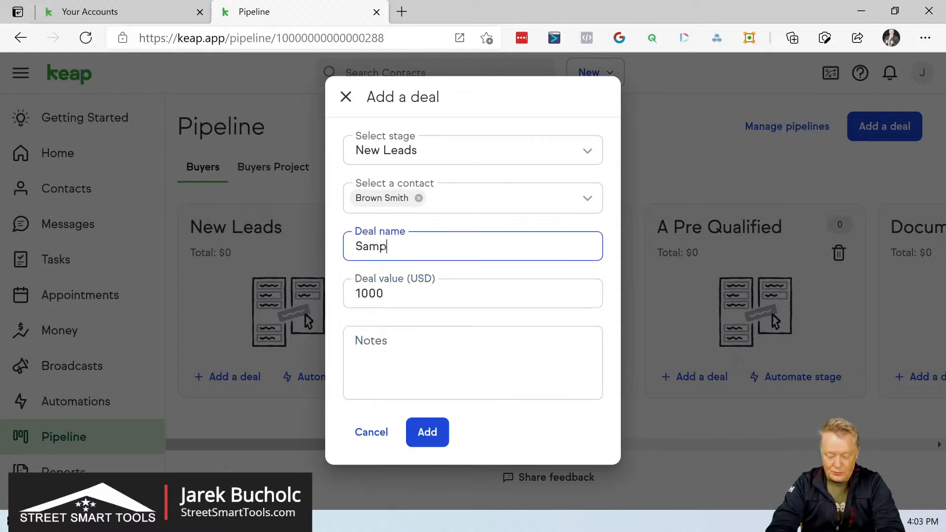
pyautogui.write('le deal')
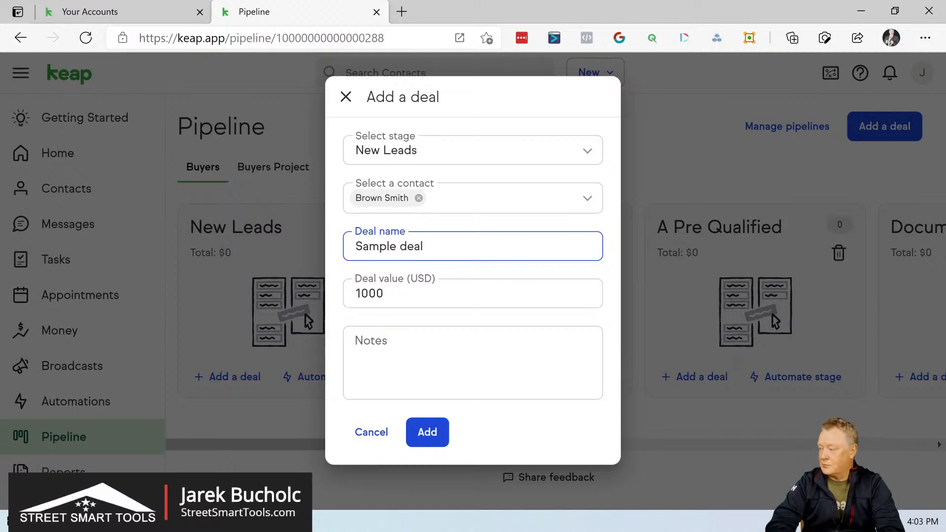
# Step: Enter the note "applied by the form" for the deal and add it to the pipeline
pyautogui.press('Tab')
pyautogui.press('Tab')
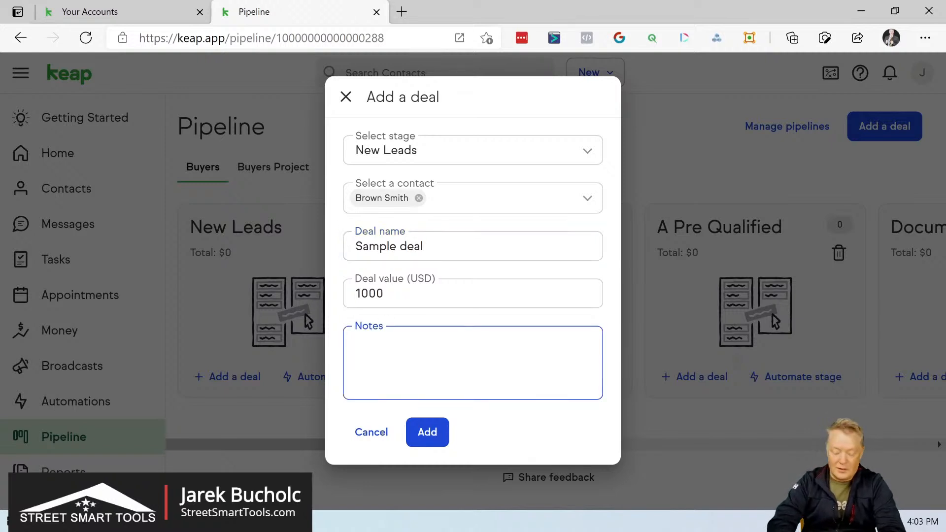
pyautogui.write('applied by the form')
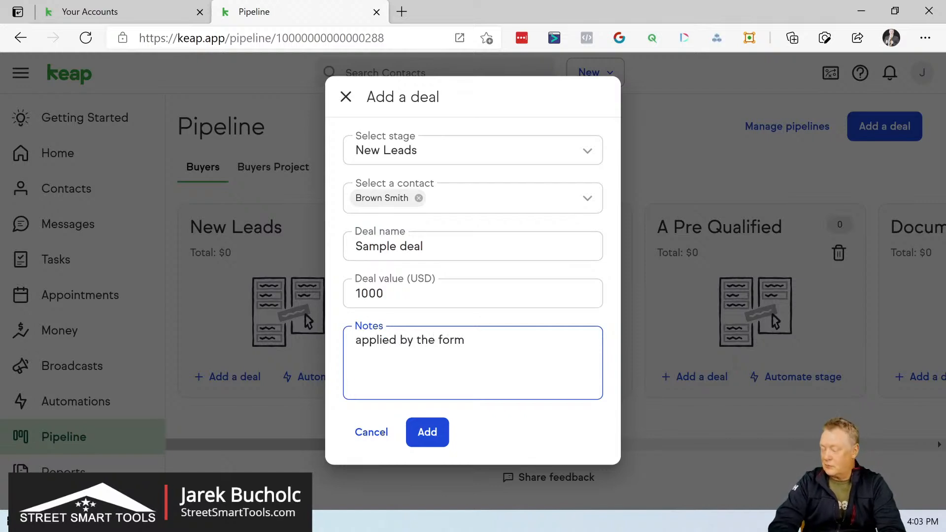
pyautogui.click(428, 432)
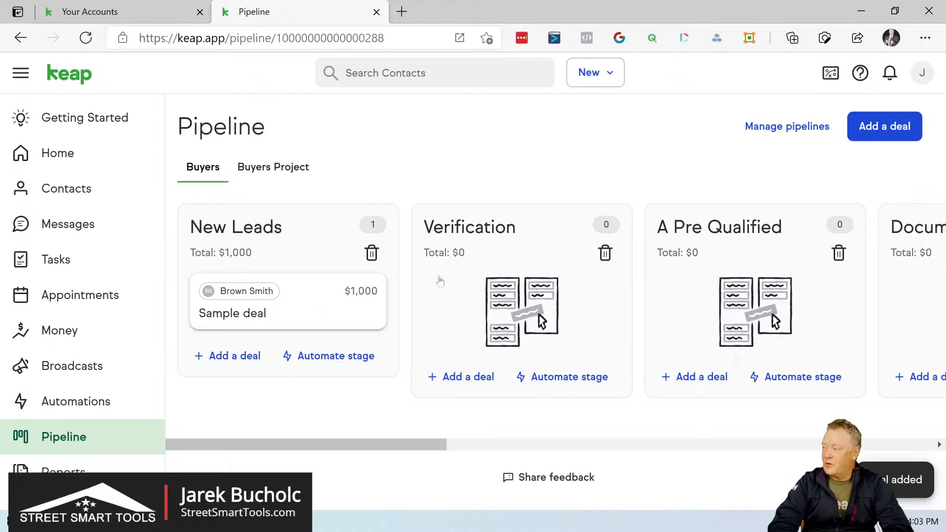
# Step: Move the Sample deal from the New Leads stage to the Verification stage
pyautogui.moveTo(296, 291)
pyautogui.mouseDown()
pyautogui.moveTo(461, 275)
pyautogui.moveTo(259, 299)
pyautogui.moveTo(286, 302)
pyautogui.mouseUp()
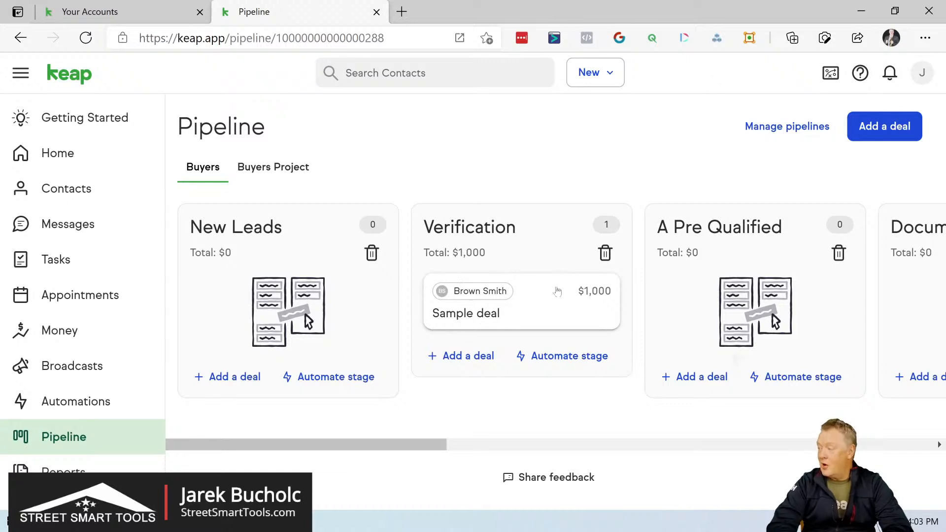
# Step: Open the account's automations and switch from the easy to the advanced automations
pyautogui.click(104, 405)
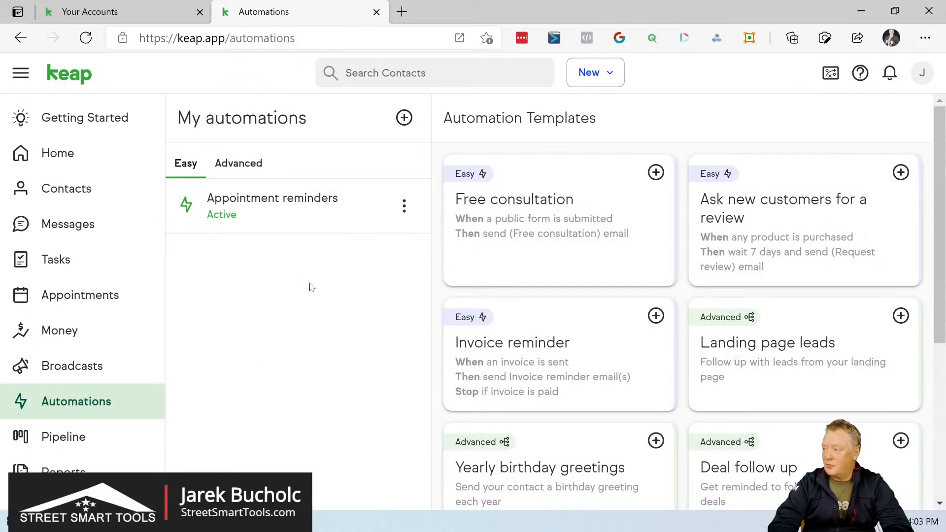
pyautogui.scroll(-1, 323, 277)
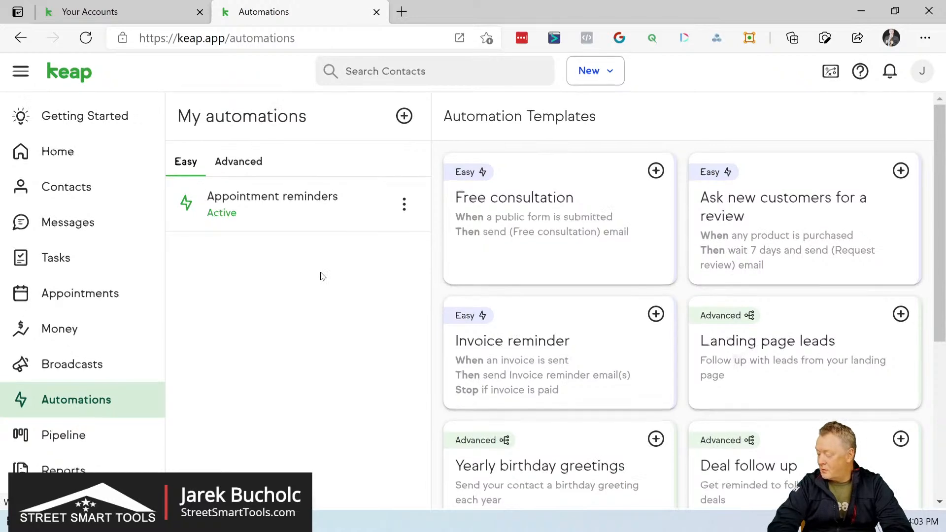
pyautogui.scroll(1, 323, 277)
pyautogui.scroll(1, 322, 277)
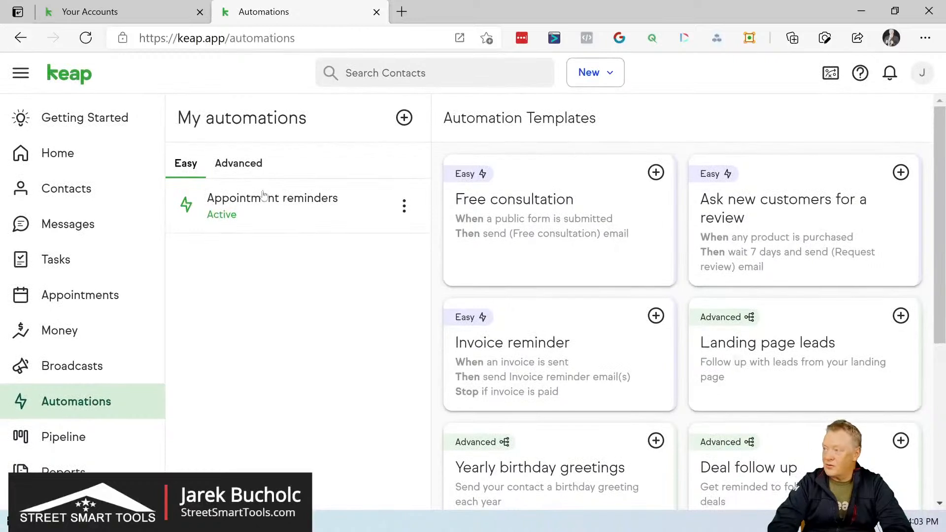
pyautogui.click(245, 169)
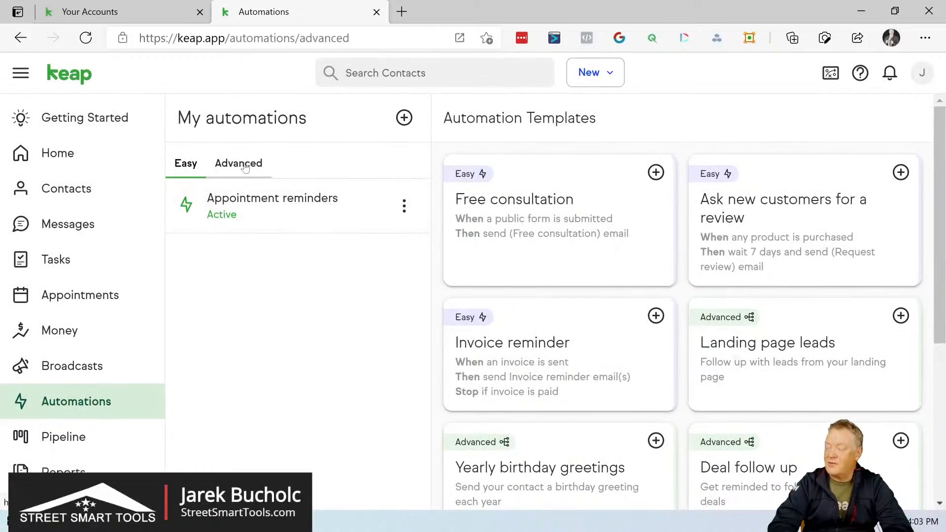